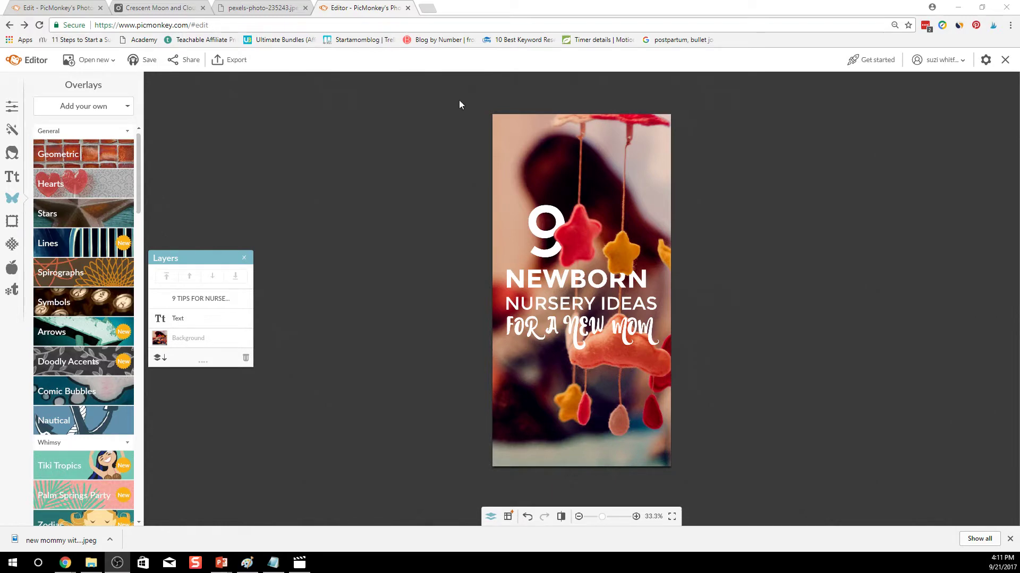
- Load picmonkey.com in a new tab and start a blank design
{"action": "left_click", "coordinate": [428, 9]}
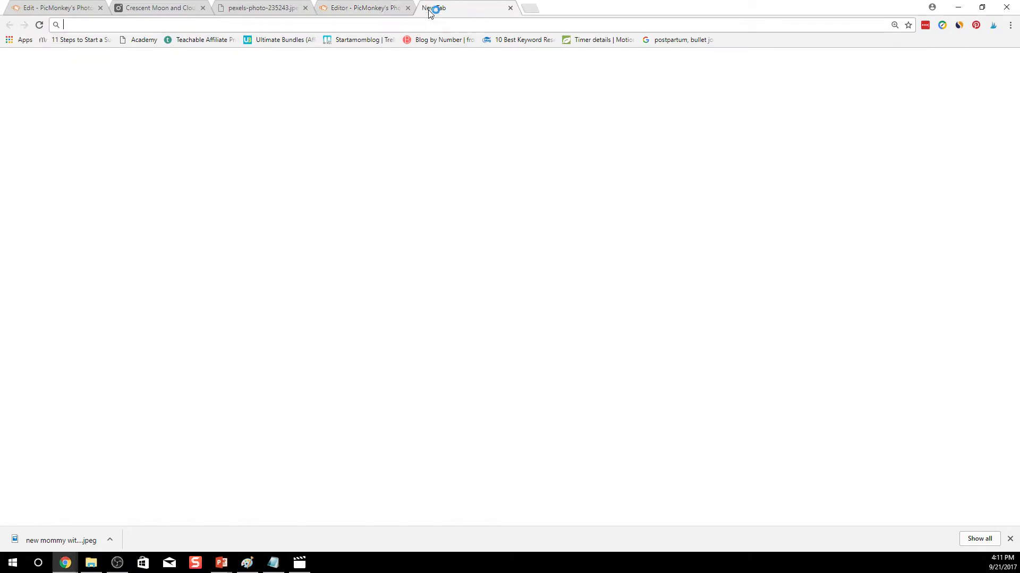
{"action": "type", "text": "picmonkey.com"}
{"action": "key", "text": "Return"}
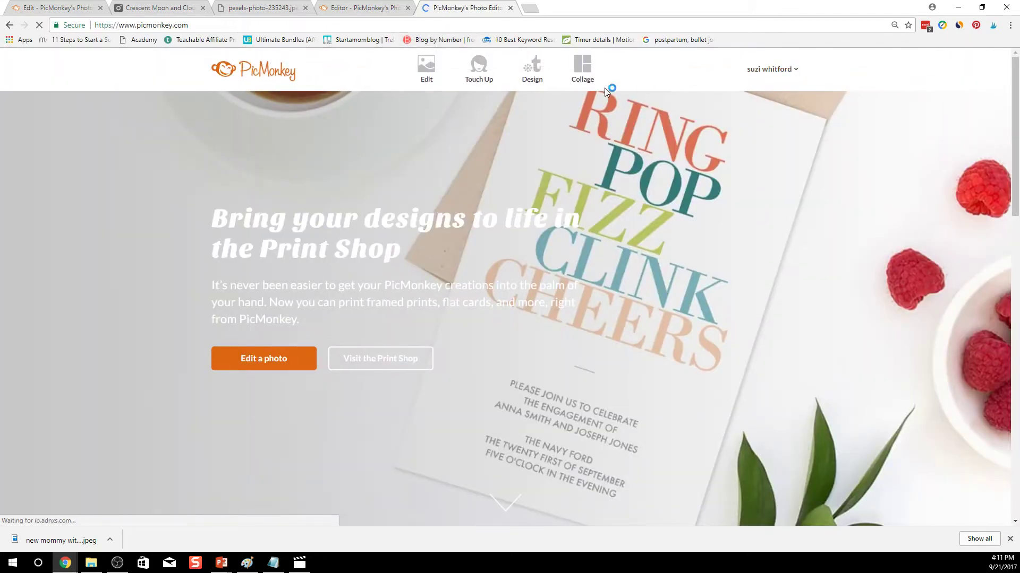
{"action": "left_click", "coordinate": [533, 72]}
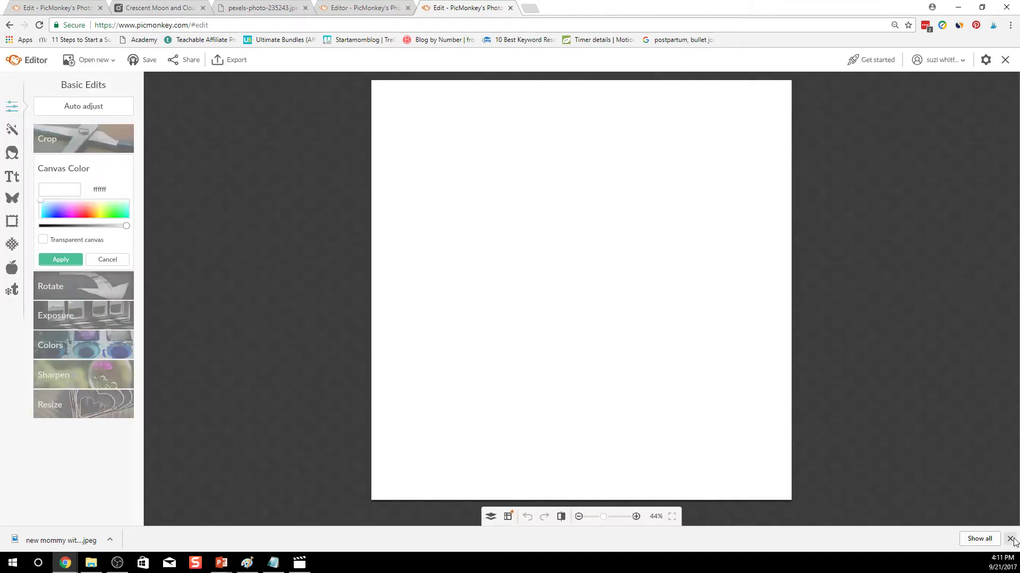
{"action": "left_click", "coordinate": [1010, 539]}
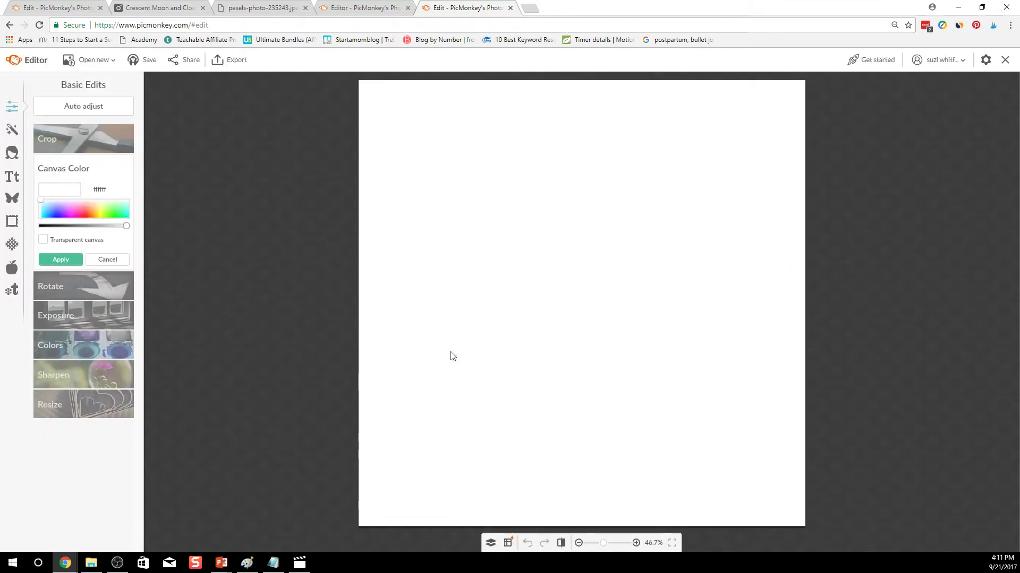
- Add a new text box in the Montserrat font
{"action": "left_click", "coordinate": [17, 181]}
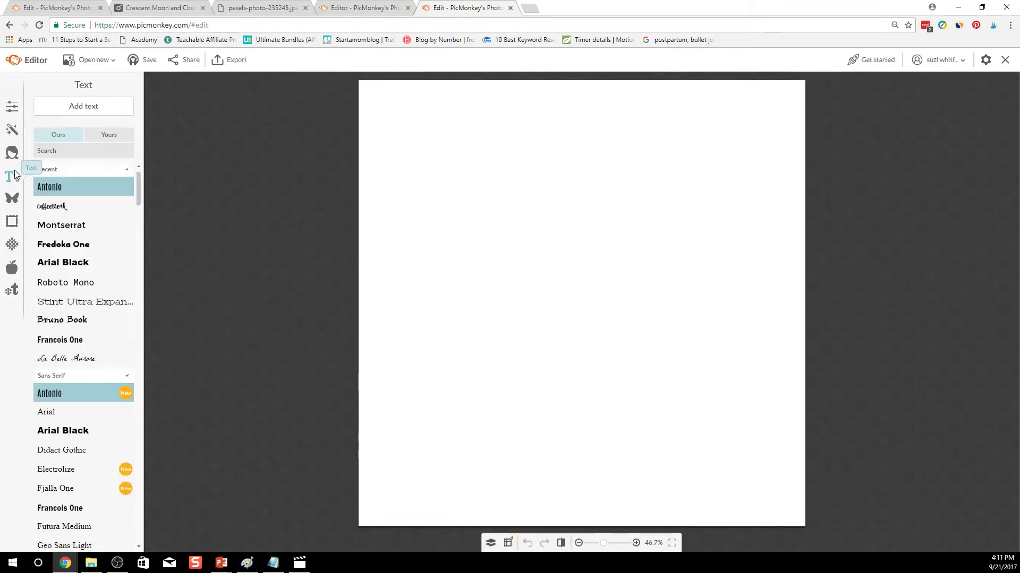
{"action": "left_click", "coordinate": [90, 229]}
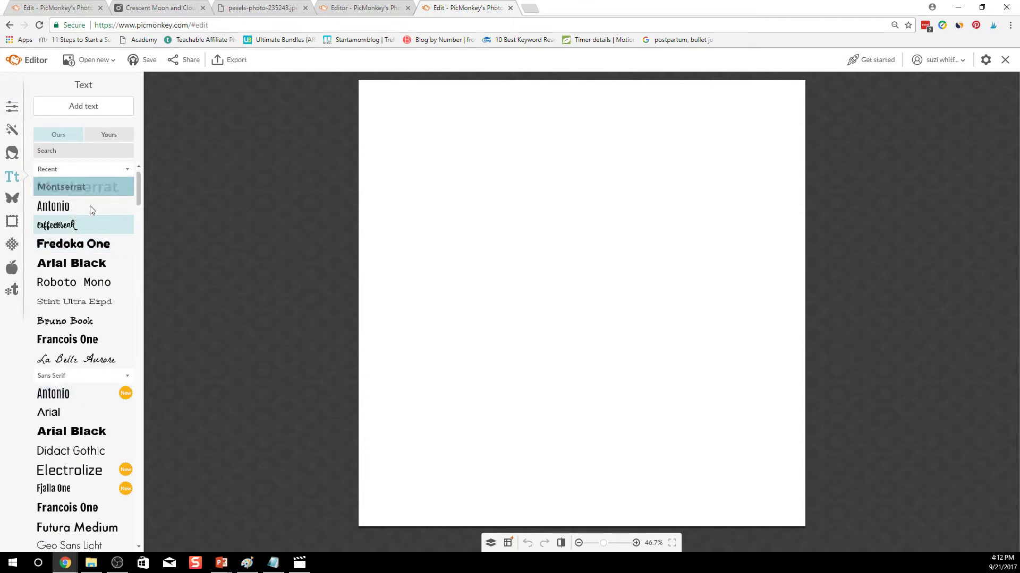
{"action": "left_click", "coordinate": [96, 109]}
- Type 'my new' in the text box and shift it slightly up
{"action": "left_click", "coordinate": [549, 307]}
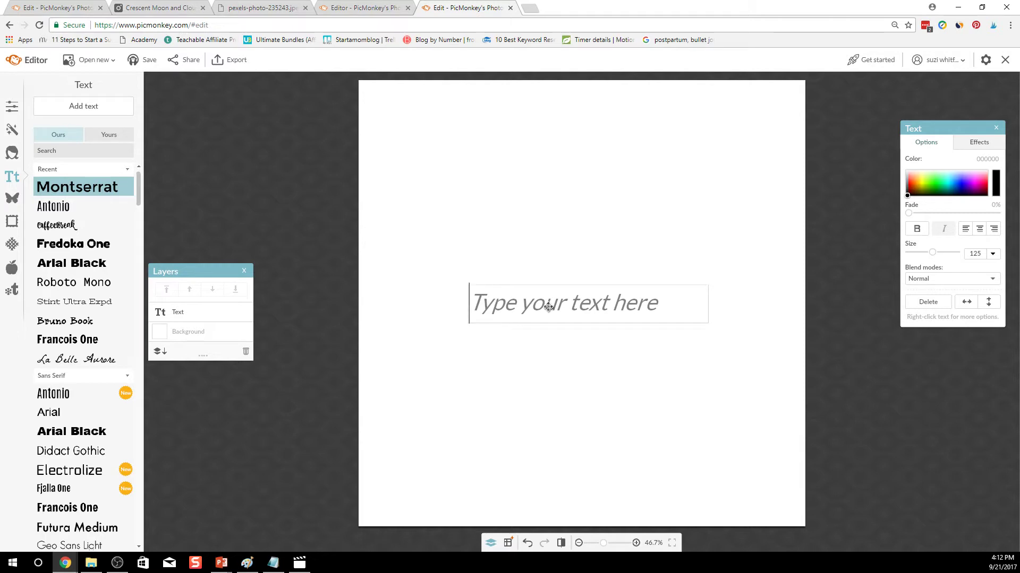
{"action": "type", "text": "new"}
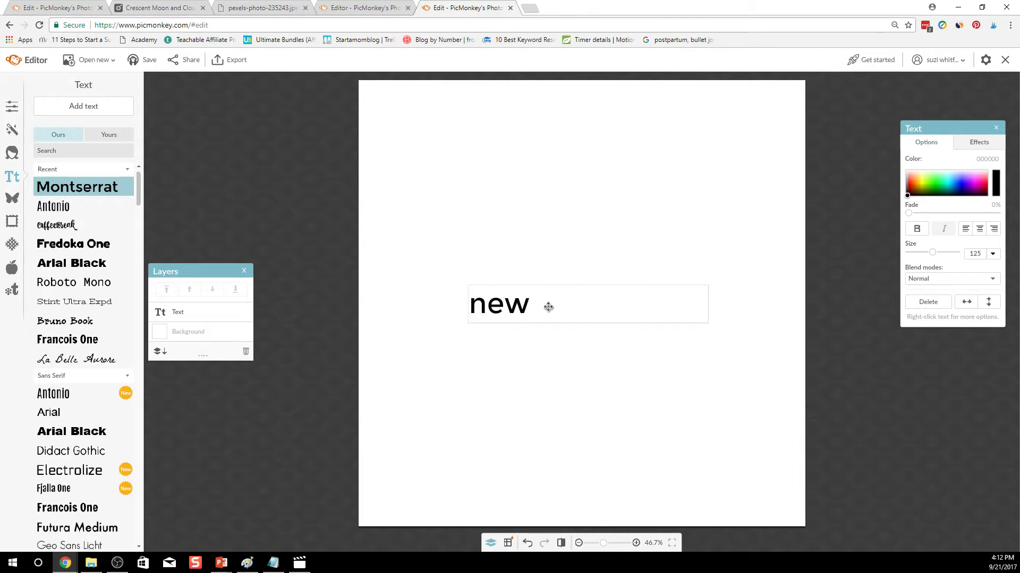
{"action": "key", "text": "BackSpace"}
{"action": "key", "text": "BackSpace"}
{"action": "key", "text": "BackSpace"}
{"action": "type", "text": "my new"}
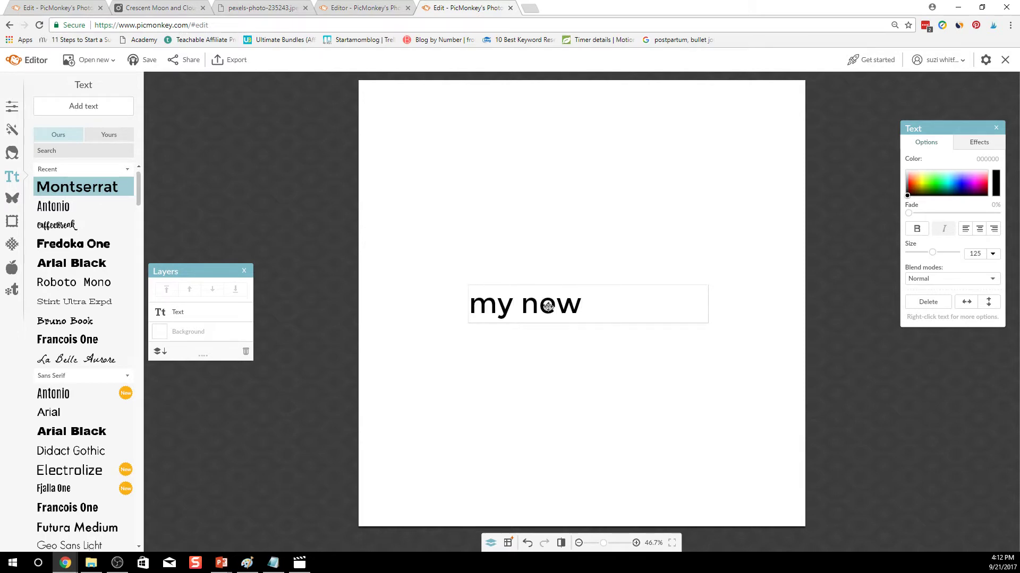
{"action": "left_click", "coordinate": [564, 352]}
{"action": "mouse_move", "coordinate": [525, 308]}
{"action": "left_mouse_down"}
{"action": "mouse_move", "coordinate": [511, 271]}
{"action": "mouse_move", "coordinate": [529, 304]}
{"action": "left_mouse_up"}
- Duplicate the 'my new' line and change the copy to 'mommy'
{"action": "key", "text": "ctrl+c"}
{"action": "key", "text": "ctrl+v"}
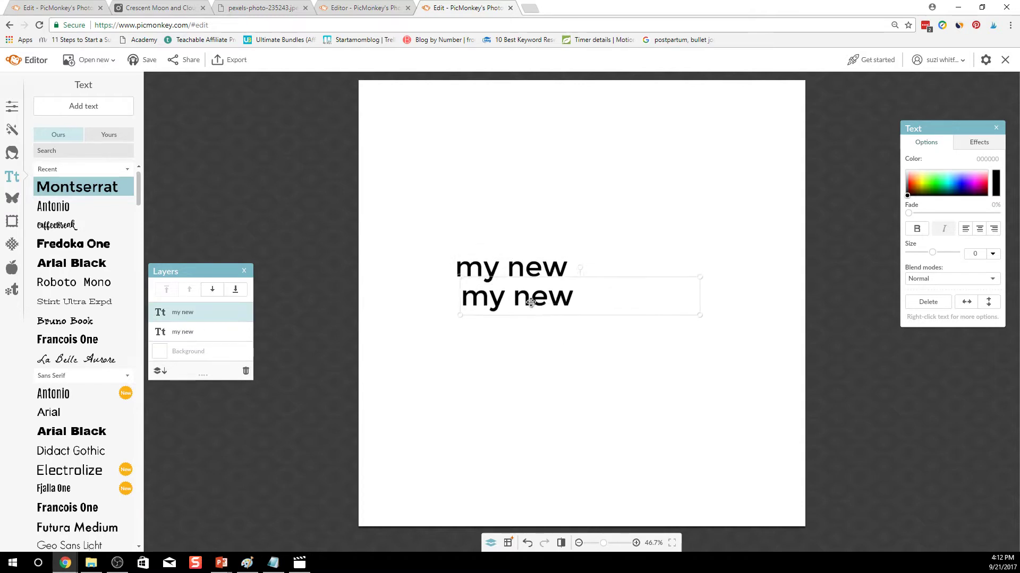
{"action": "double_click", "coordinate": [529, 304]}
{"action": "left_click", "coordinate": [530, 303]}
{"action": "type", "text": "mommy"}
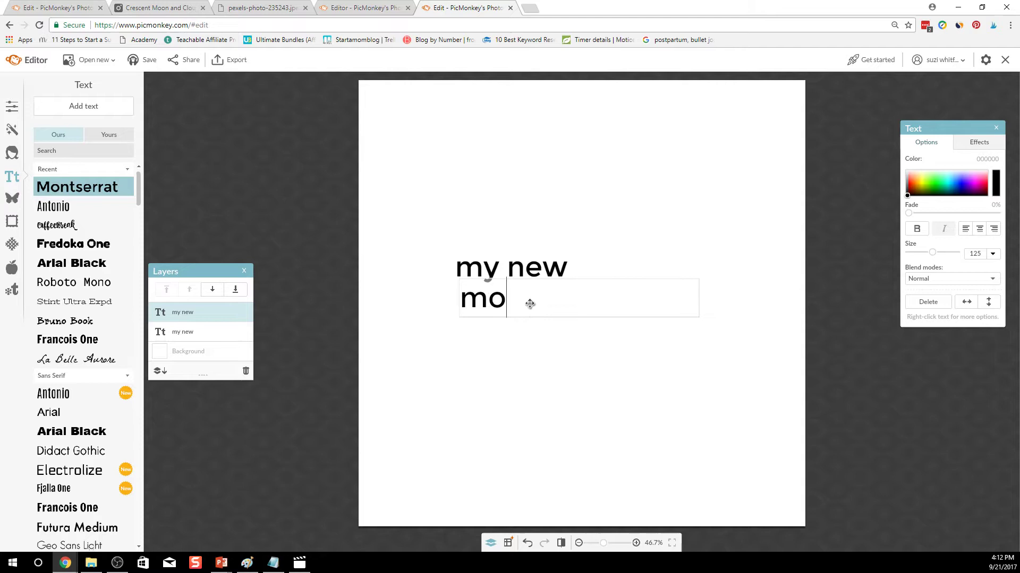
{"action": "left_click", "coordinate": [525, 348]}
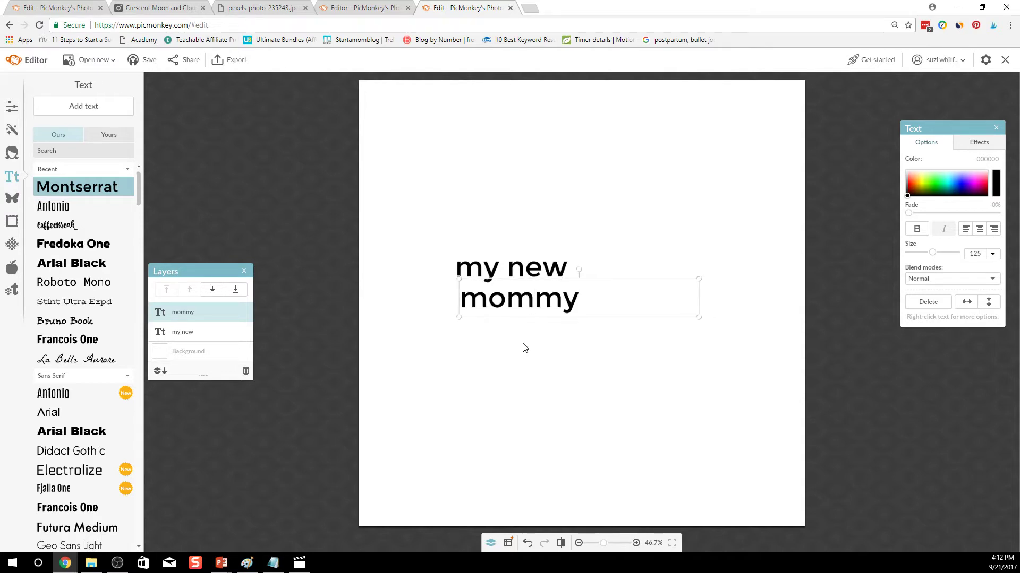
- Paste a third copy below 'mommy' and change its wording to 'blog'
{"action": "key", "text": "ctrl+v"}
{"action": "left_click_drag", "start_coordinate": [541, 278], "coordinate": [556, 340]}
{"action": "left_click", "coordinate": [555, 340]}
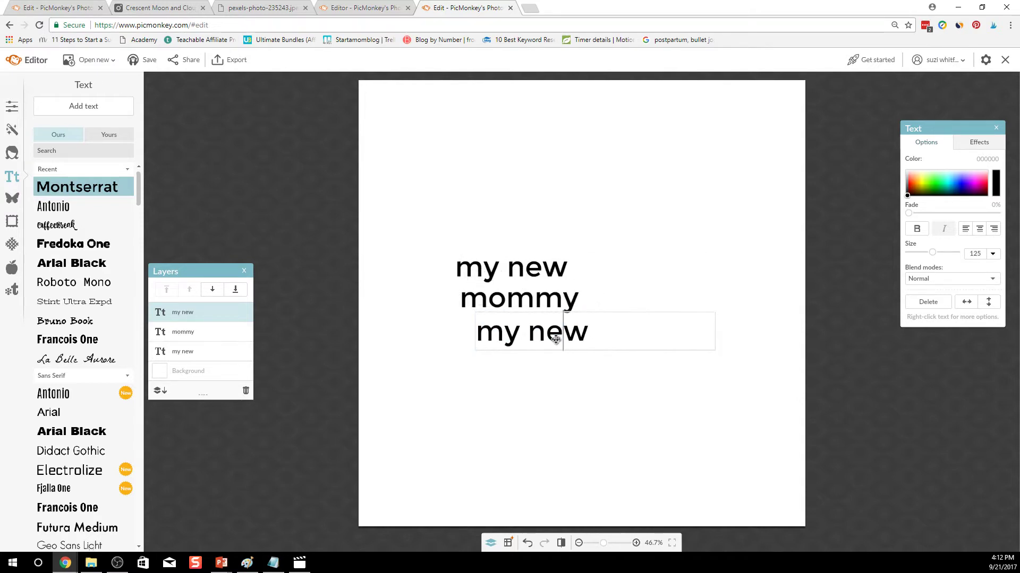
{"action": "key", "text": "ctrl+a"}
{"action": "type", "text": "blog"}
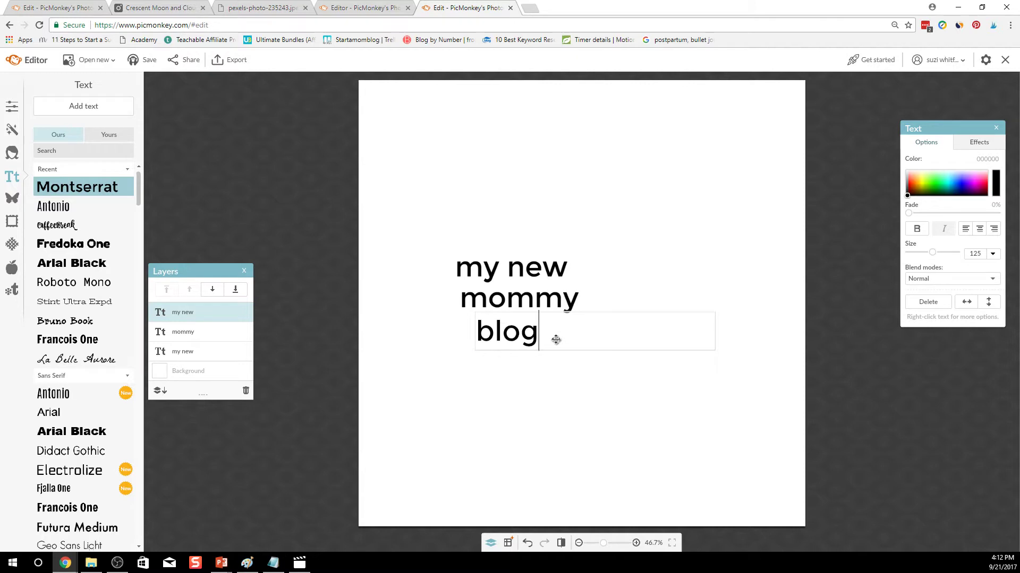
{"action": "left_click", "coordinate": [552, 370]}
{"action": "left_click", "coordinate": [535, 300]}
- Enlarge 'mommy' to size 249 on one line, aligned under 'my new'
{"action": "double_click", "coordinate": [536, 300]}
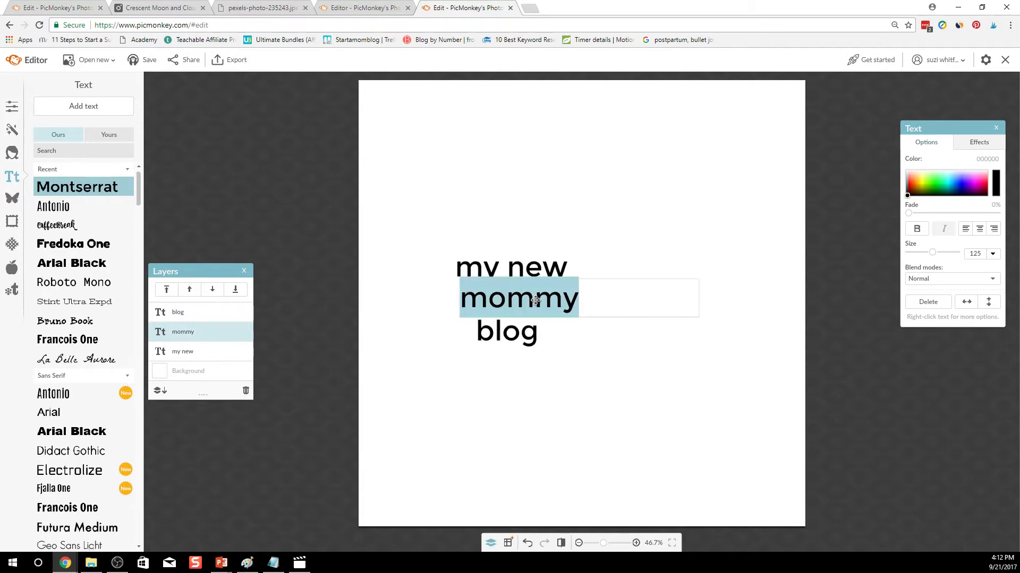
{"action": "left_click_drag", "start_coordinate": [935, 253], "coordinate": [944, 253]}
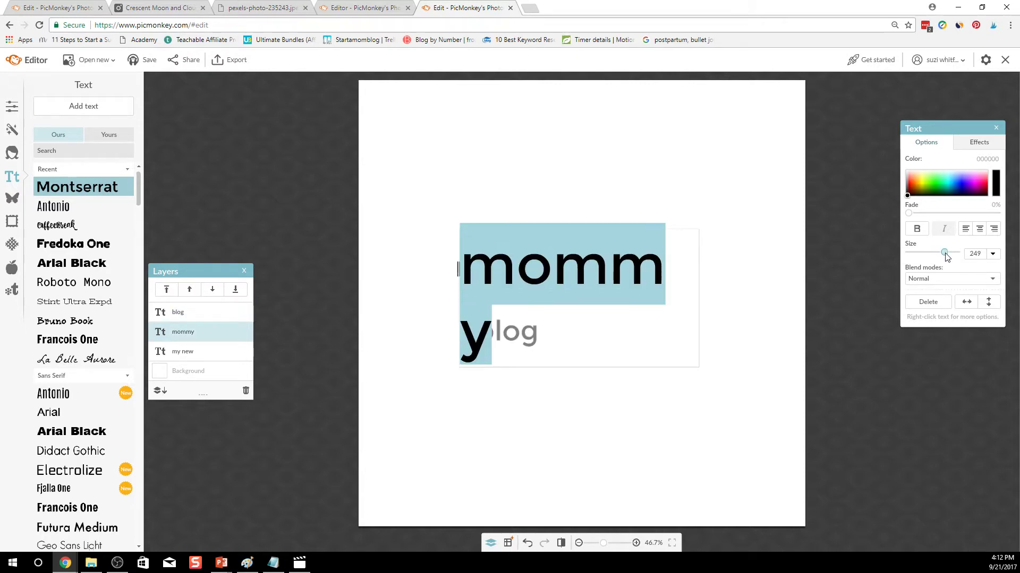
{"action": "left_click_drag", "start_coordinate": [699, 293], "coordinate": [765, 291]}
{"action": "left_click_drag", "start_coordinate": [613, 300], "coordinate": [608, 295]}
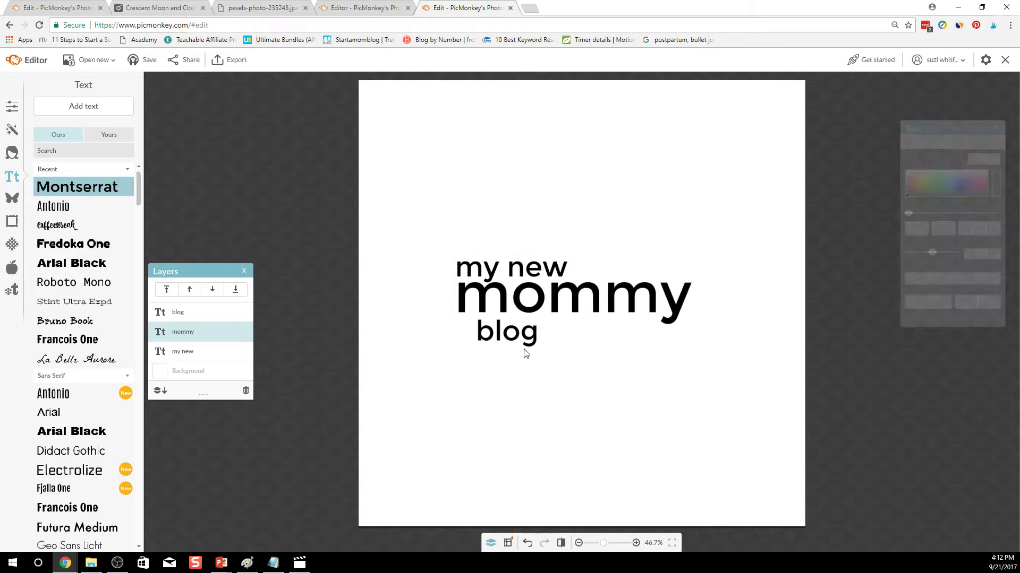
- Place 'blog' under the right end of 'mommy' and trim both text boxes
{"action": "left_click_drag", "start_coordinate": [525, 345], "coordinate": [644, 335]}
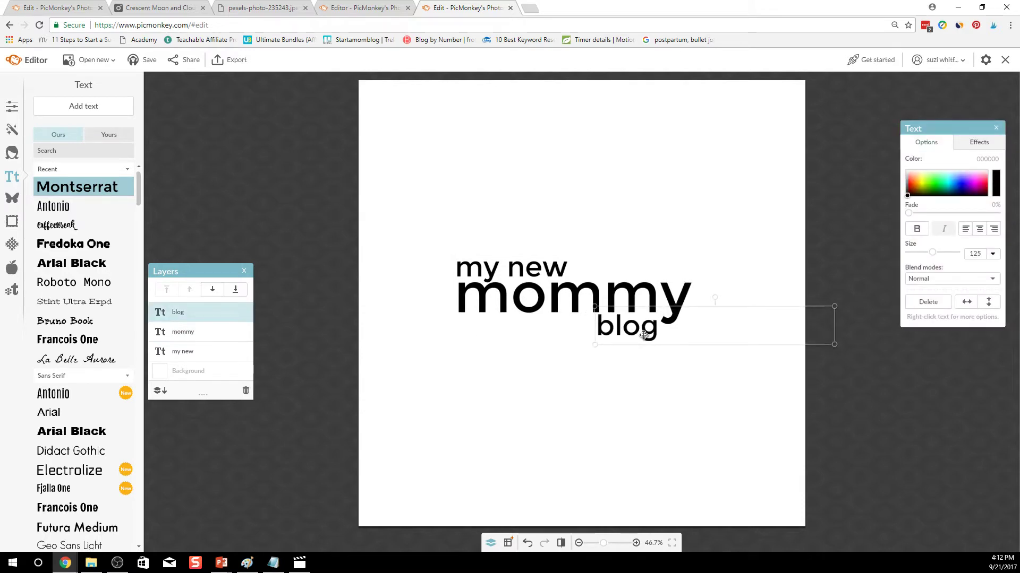
{"action": "left_click", "coordinate": [628, 387]}
{"action": "left_click", "coordinate": [665, 334]}
{"action": "left_click_drag", "start_coordinate": [834, 322], "coordinate": [689, 319]}
{"action": "left_click", "coordinate": [698, 372]}
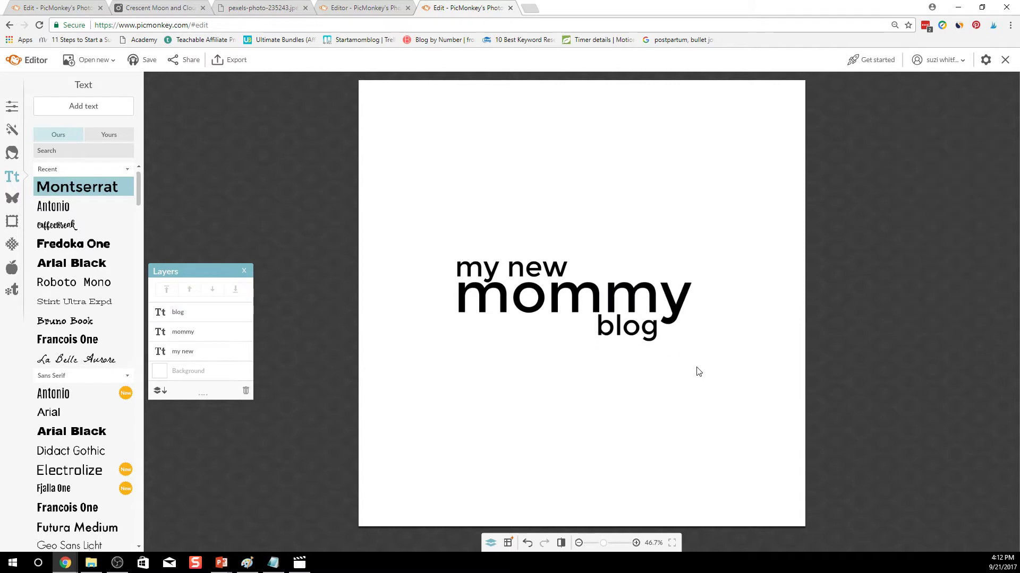
{"action": "left_click", "coordinate": [611, 302]}
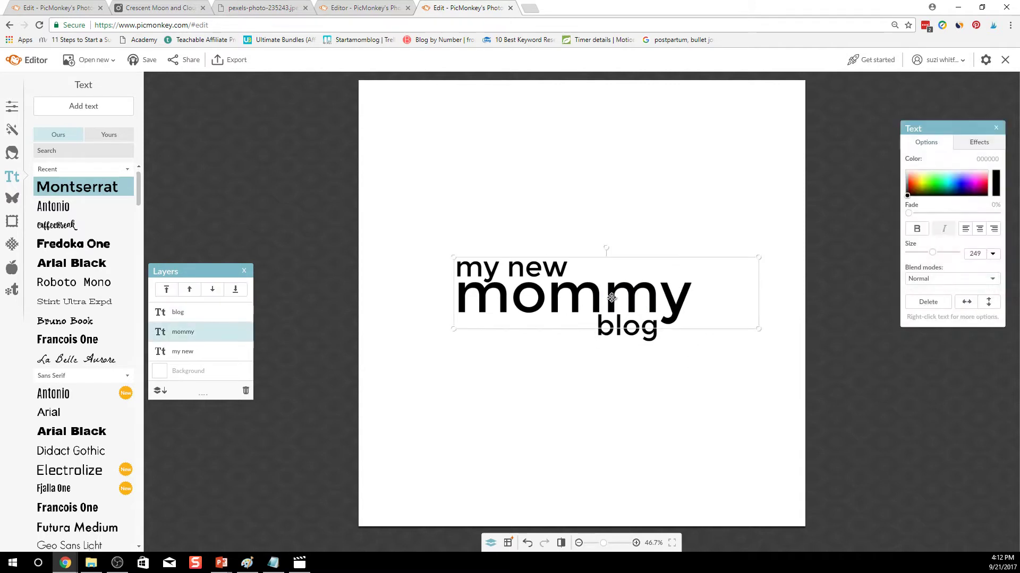
{"action": "left_click_drag", "start_coordinate": [757, 282], "coordinate": [705, 282]}
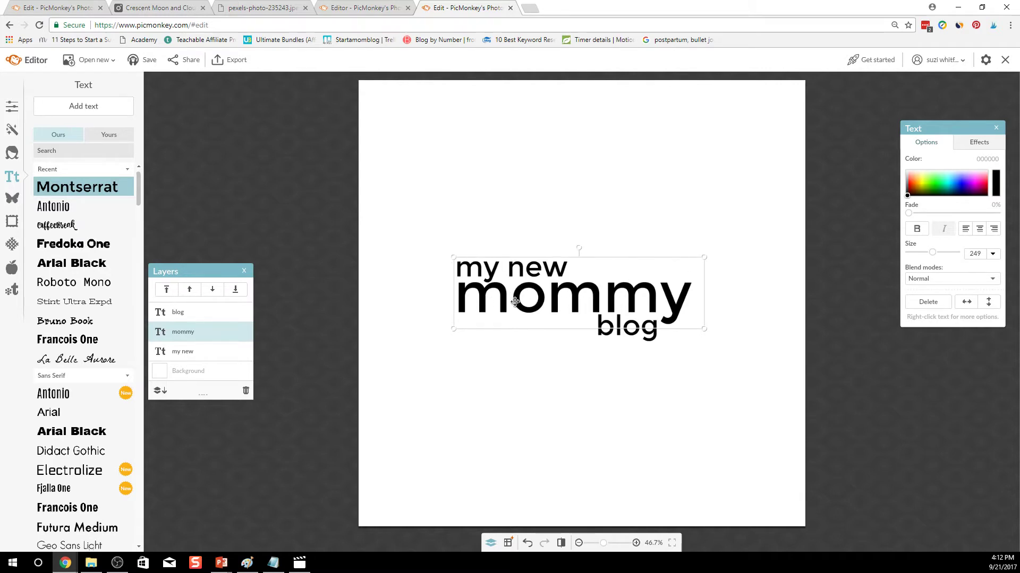
- Give 'mommy' a Drop Shadow effect in a pinkish red colour
{"action": "left_click", "coordinate": [972, 147]}
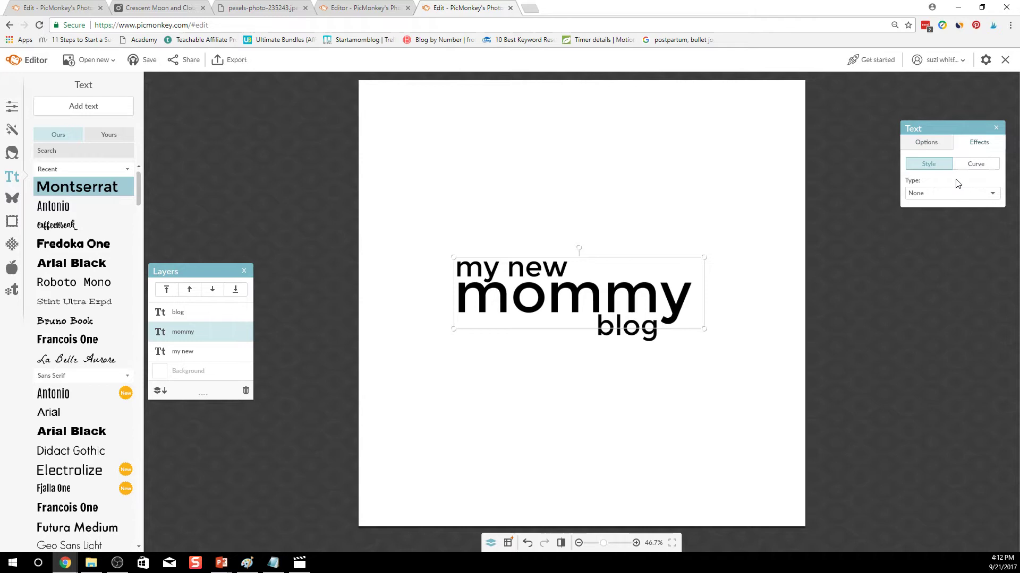
{"action": "left_click", "coordinate": [947, 192]}
{"action": "left_click", "coordinate": [944, 215]}
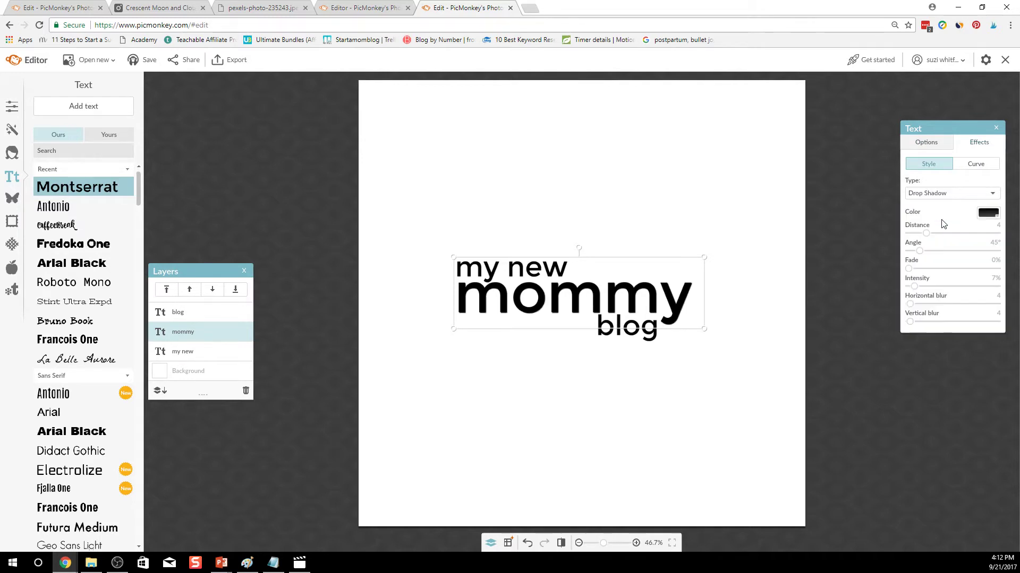
{"action": "left_click", "coordinate": [989, 218]}
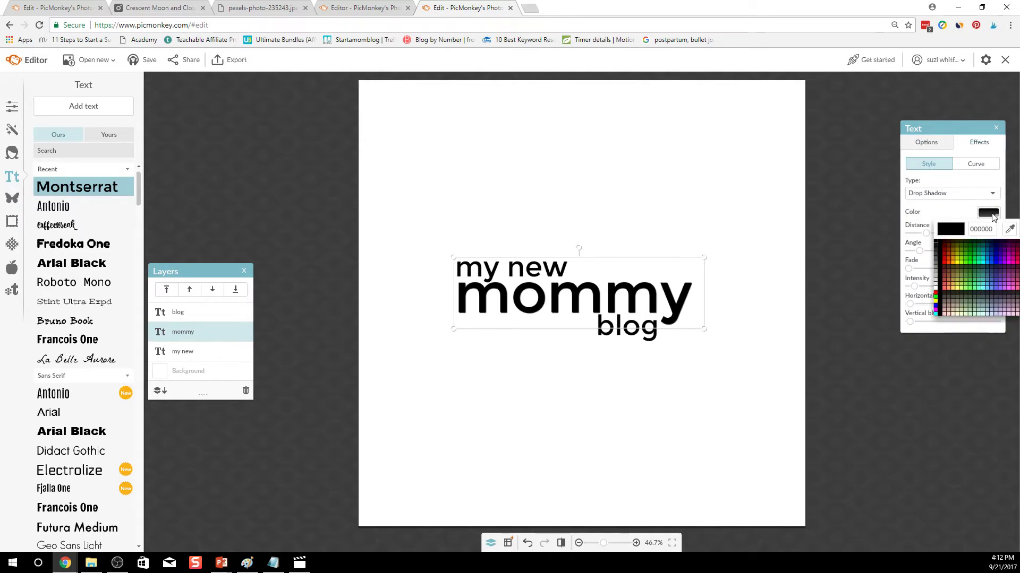
{"action": "left_click", "coordinate": [1012, 262]}
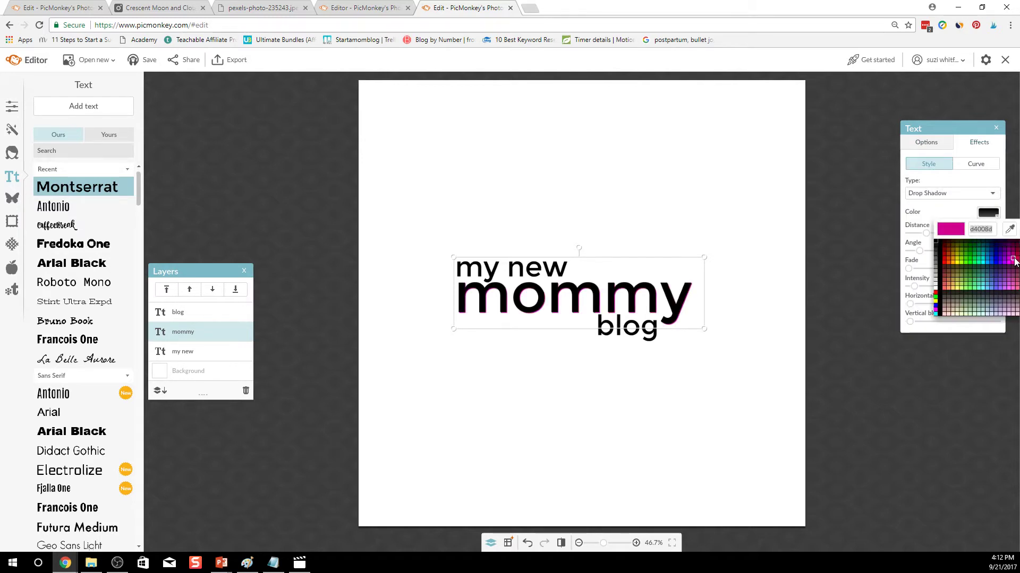
{"action": "left_click", "coordinate": [997, 217]}
{"action": "left_click", "coordinate": [1016, 260]}
- Switch the effect to Knockout and adjust its angle, fade and horizontal blur
{"action": "left_click", "coordinate": [979, 195]}
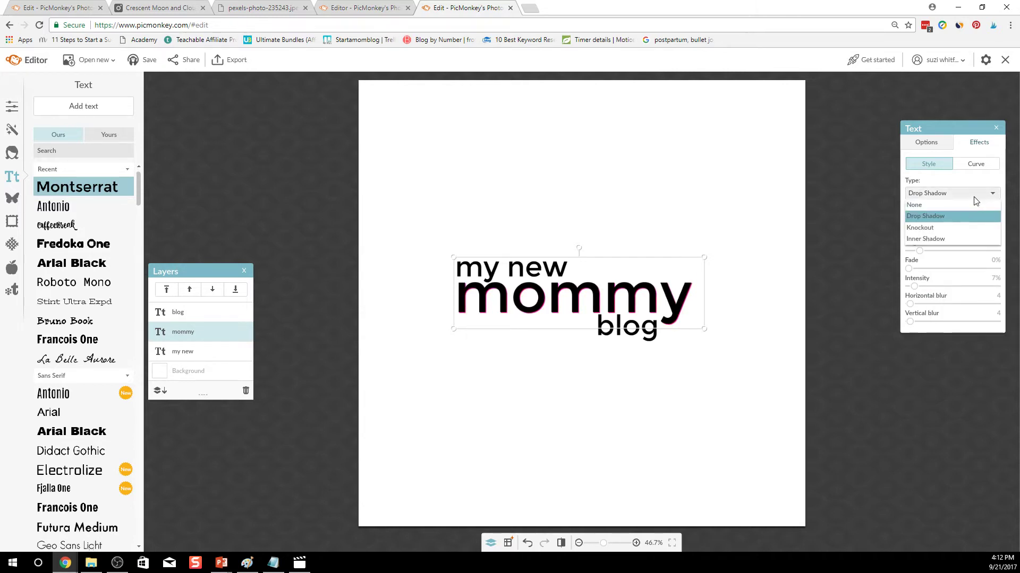
{"action": "left_click", "coordinate": [951, 232]}
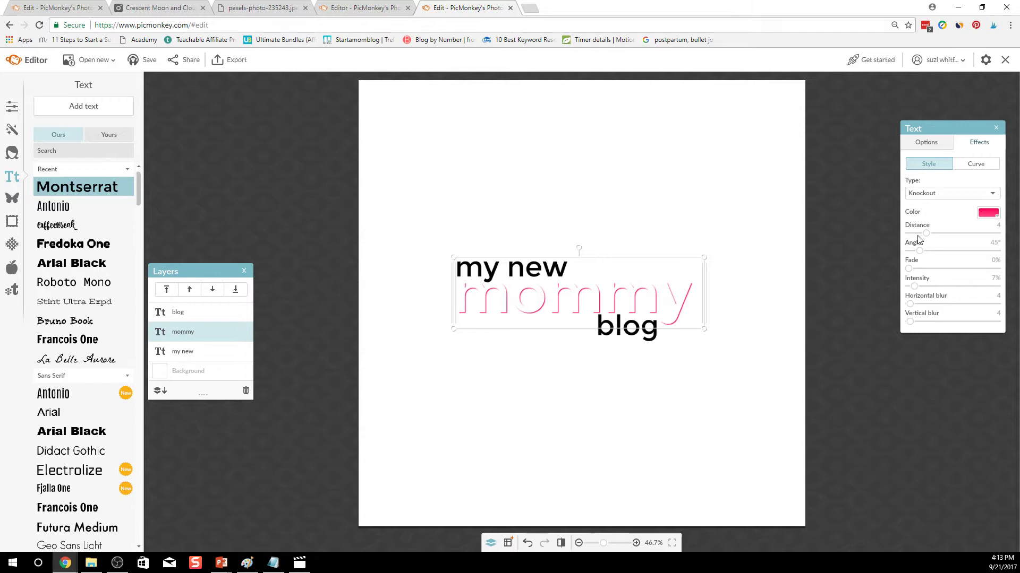
{"action": "left_click_drag", "start_coordinate": [925, 256], "coordinate": [980, 288]}
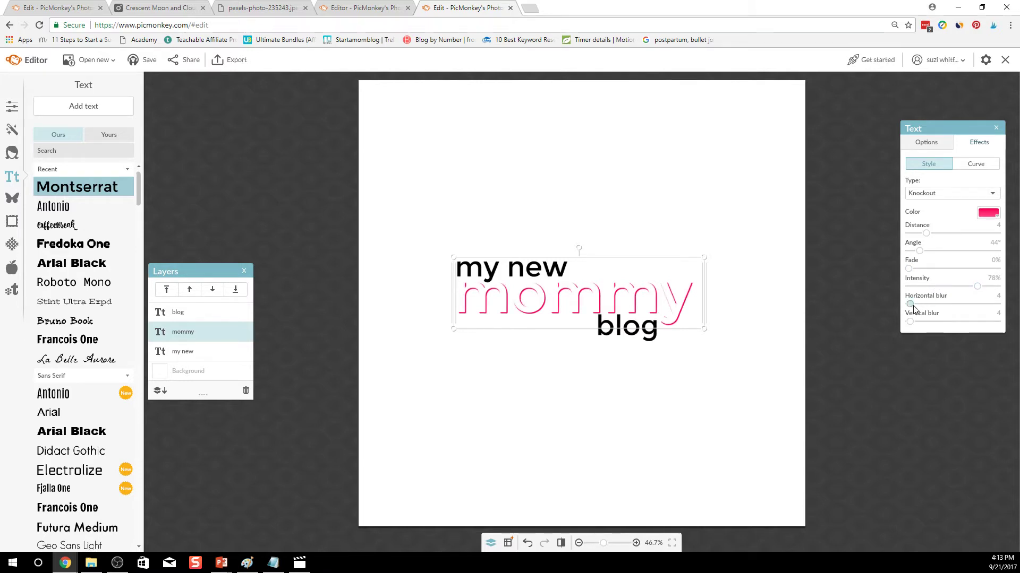
{"action": "mouse_move", "coordinate": [913, 309]}
{"action": "left_mouse_down"}
{"action": "mouse_move", "coordinate": [924, 309]}
{"action": "mouse_move", "coordinate": [913, 312]}
{"action": "left_mouse_up"}
- Nudge 'blog' slightly down-right and 'mommy' a few pixels down
{"action": "left_click", "coordinate": [666, 360]}
{"action": "left_click", "coordinate": [642, 331]}
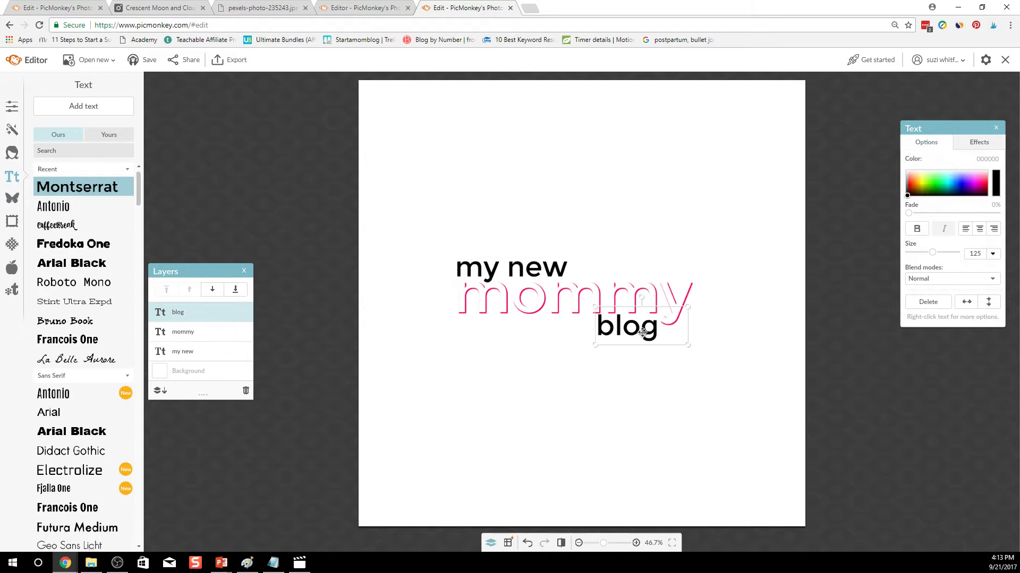
{"action": "left_click_drag", "start_coordinate": [647, 336], "coordinate": [649, 337]}
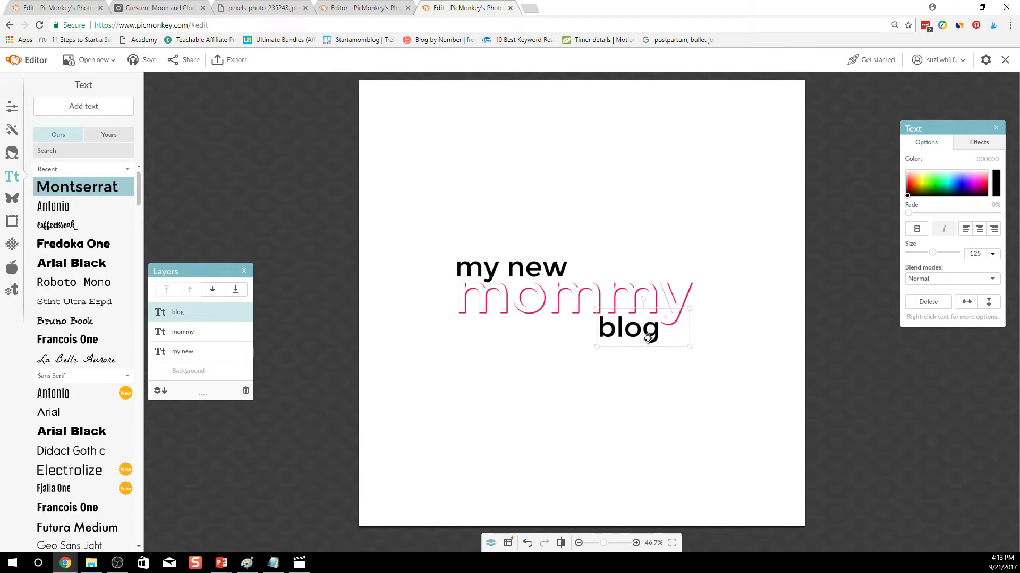
{"action": "left_click", "coordinate": [537, 268]}
{"action": "left_click_drag", "start_coordinate": [536, 267], "coordinate": [536, 270]}
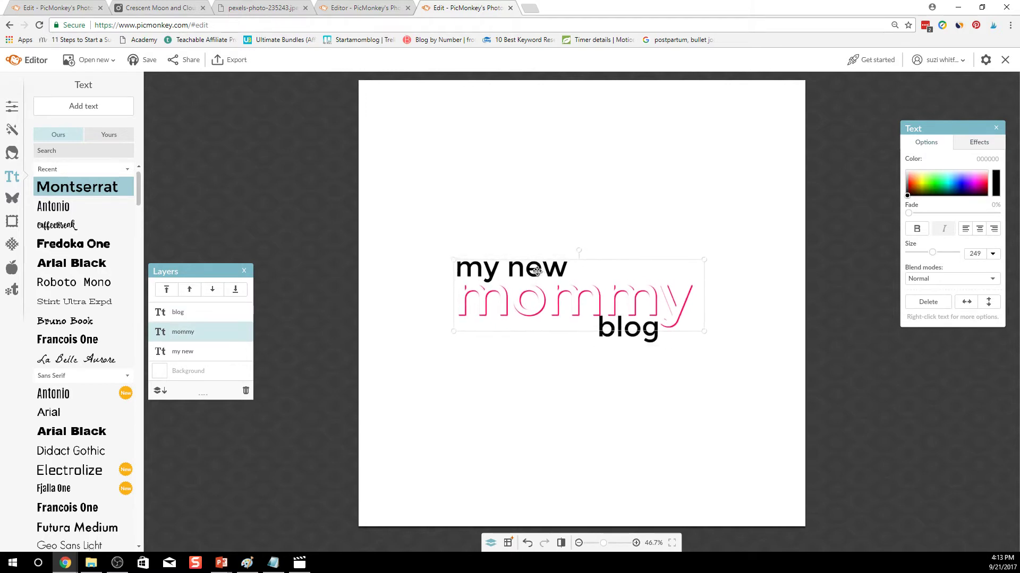
{"action": "left_click", "coordinate": [537, 247]}
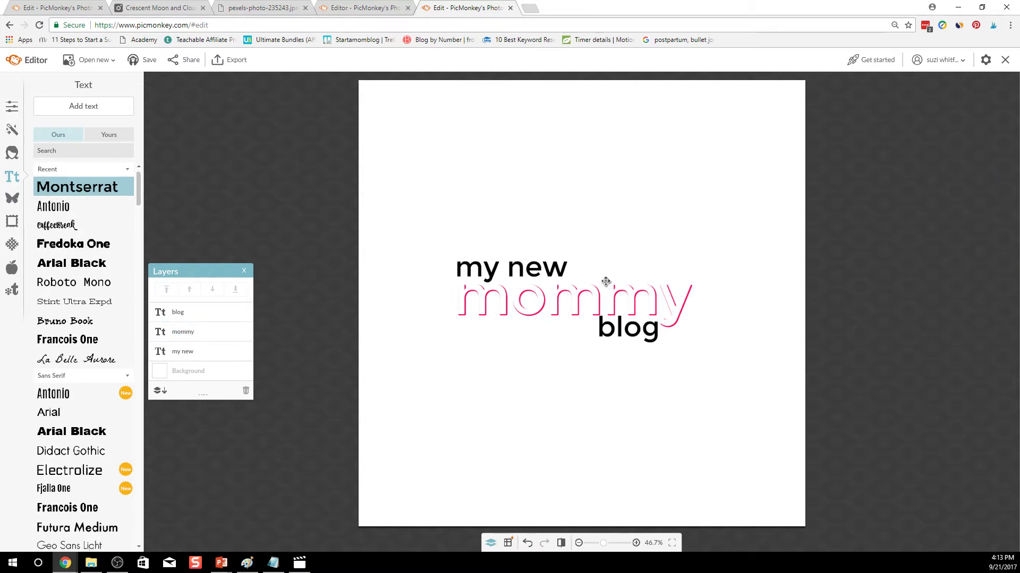
- Colour the 'blog' and 'my new' text white
{"action": "left_click", "coordinate": [636, 333]}
{"action": "left_click", "coordinate": [418, 168]}
{"action": "left_click", "coordinate": [468, 261]}
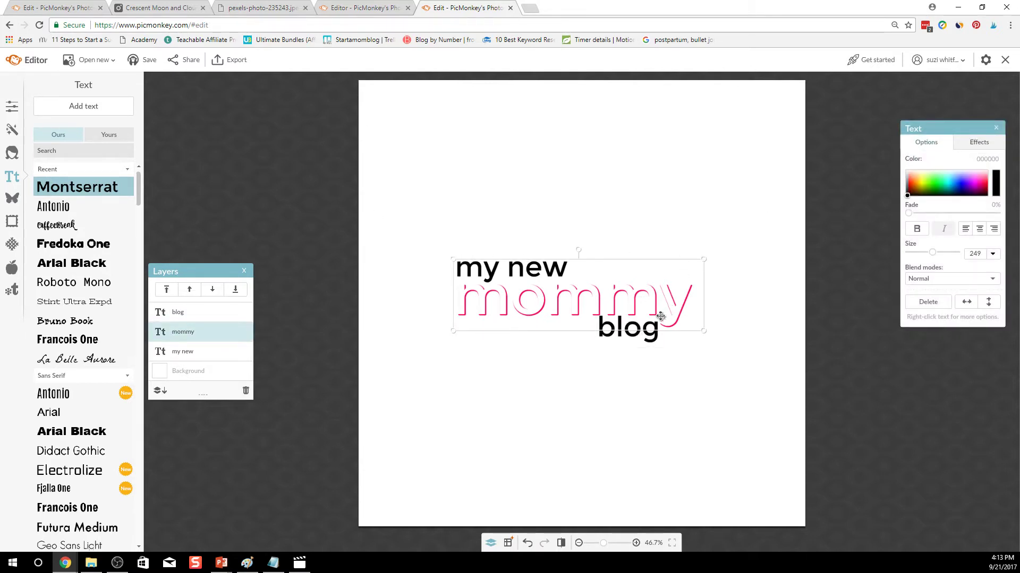
{"action": "left_click", "coordinate": [653, 341]}
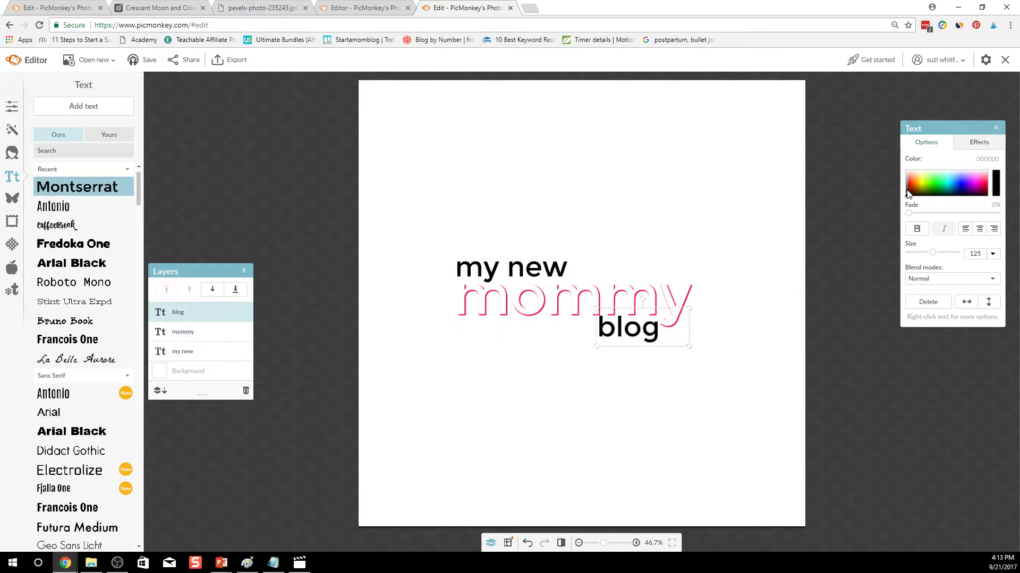
{"action": "left_click_drag", "start_coordinate": [908, 198], "coordinate": [895, 162]}
{"action": "left_click", "coordinate": [614, 235]}
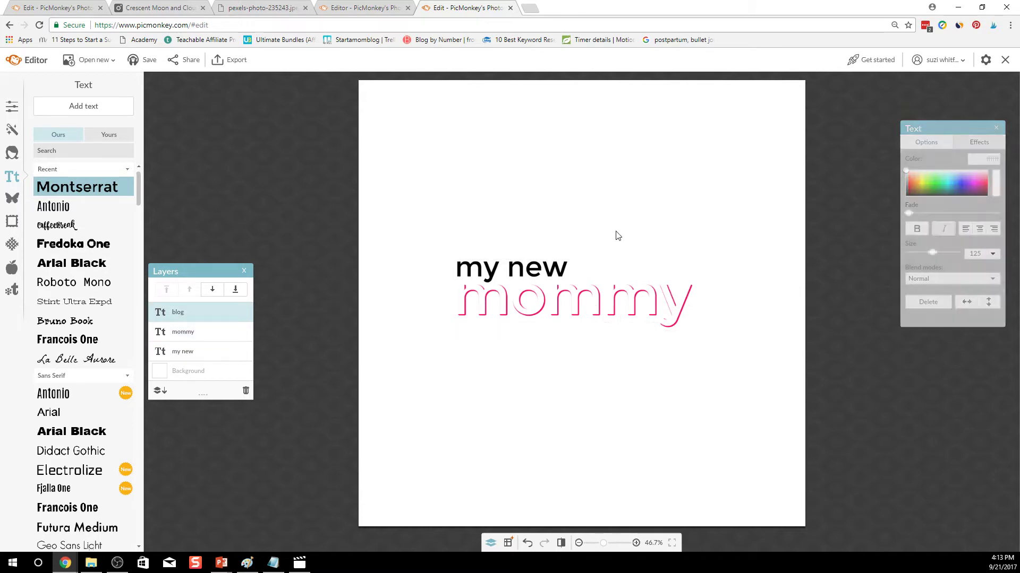
{"action": "left_click", "coordinate": [545, 266]}
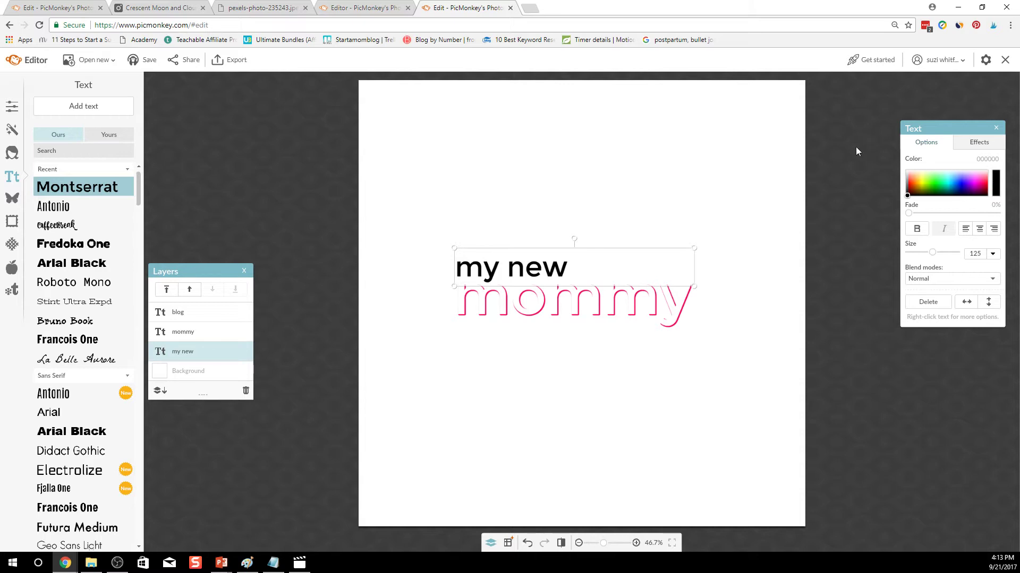
{"action": "left_click_drag", "start_coordinate": [910, 175], "coordinate": [903, 169]}
{"action": "left_click", "coordinate": [652, 168]}
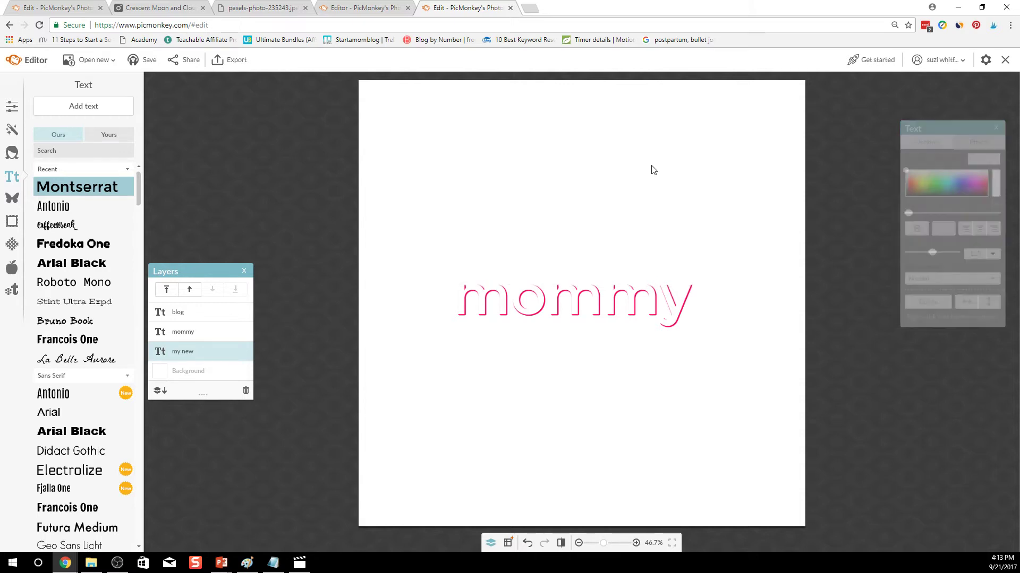
- Set the canvas background colour to deep blue 3506ff
{"action": "left_click", "coordinate": [13, 111]}
{"action": "left_click", "coordinate": [67, 170]}
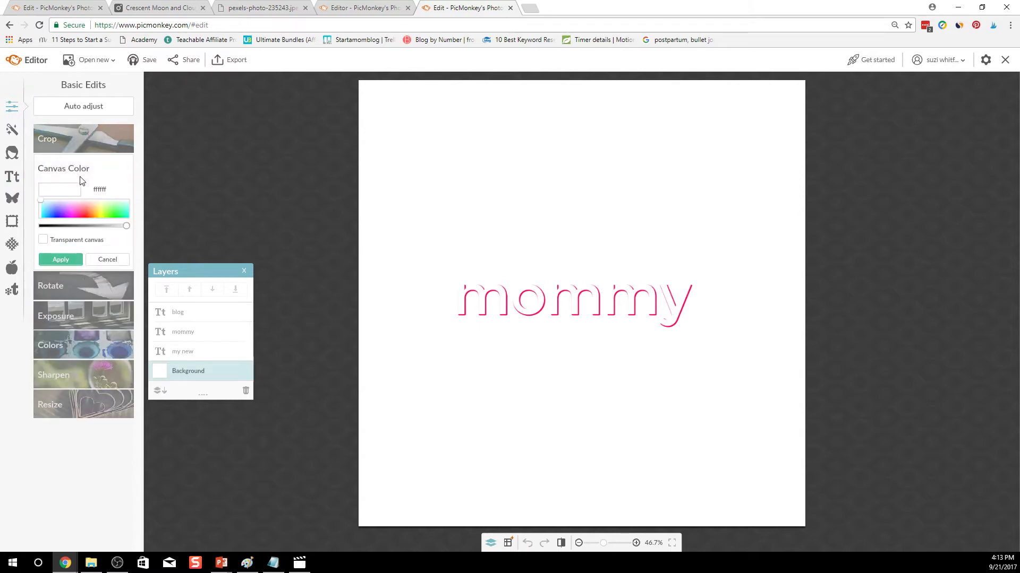
{"action": "left_click", "coordinate": [67, 209]}
{"action": "left_click", "coordinate": [56, 210]}
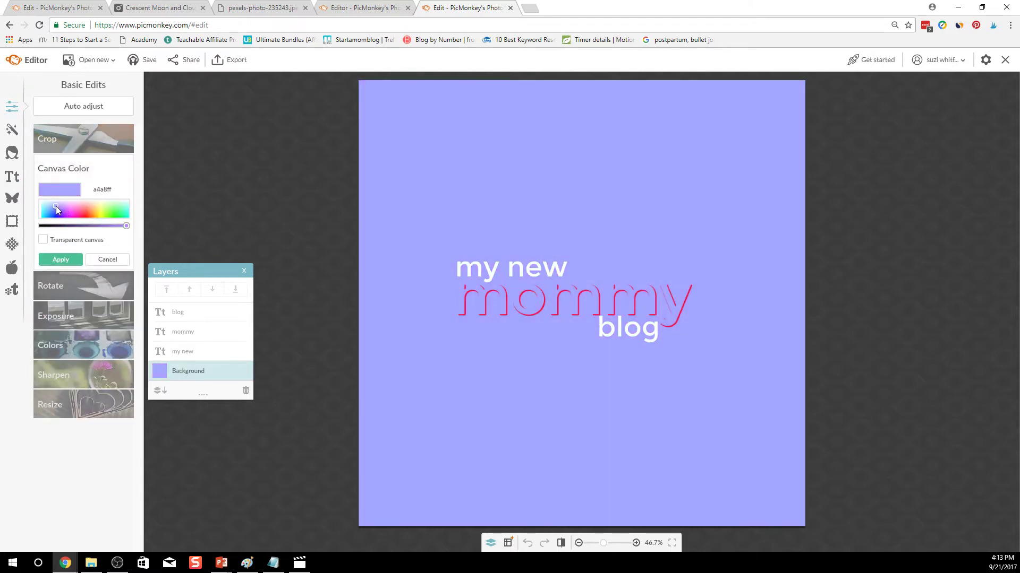
{"action": "left_click_drag", "start_coordinate": [56, 211], "coordinate": [59, 223]}
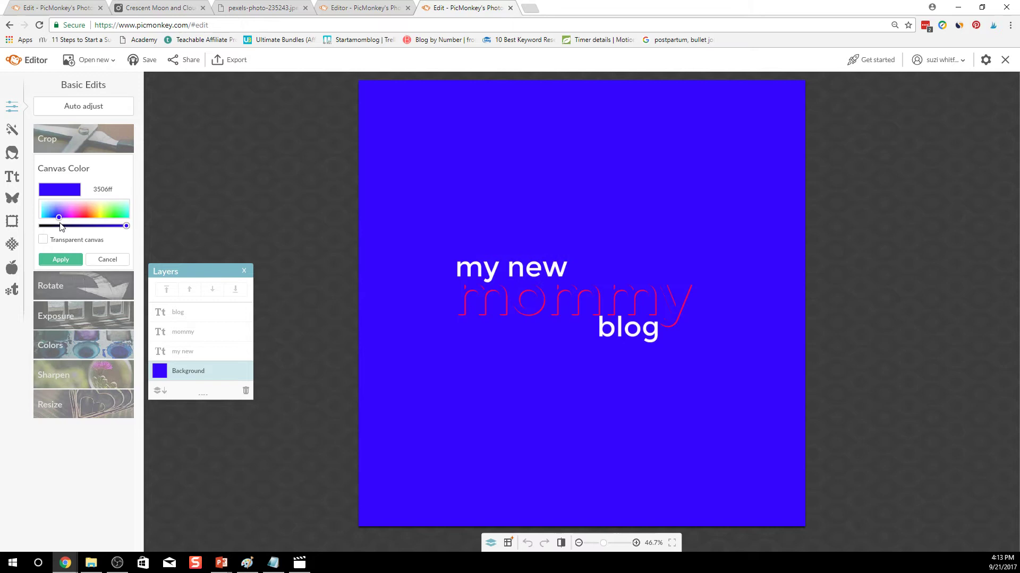
{"action": "left_click", "coordinate": [61, 259]}
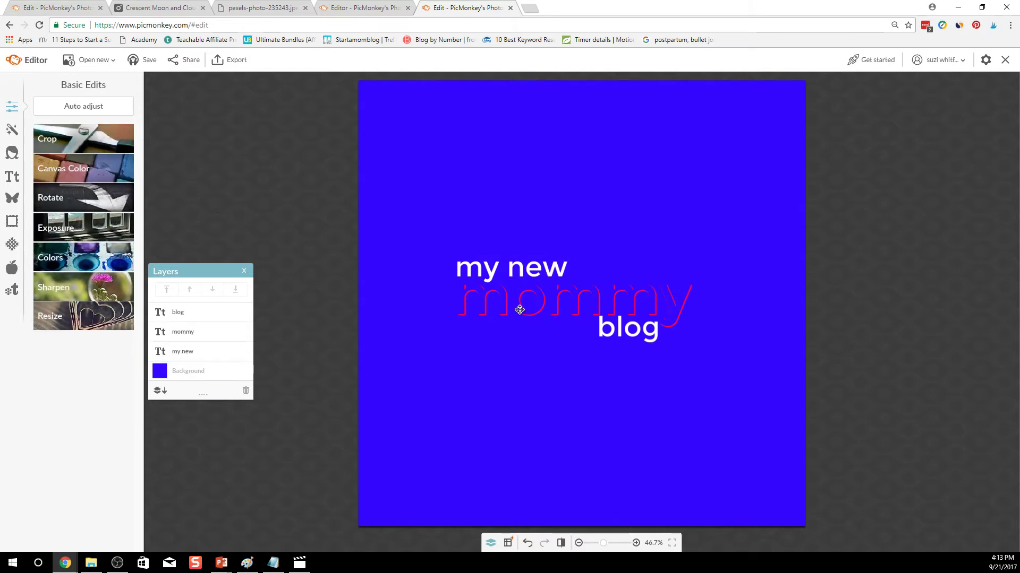
{"action": "left_click", "coordinate": [519, 310]}
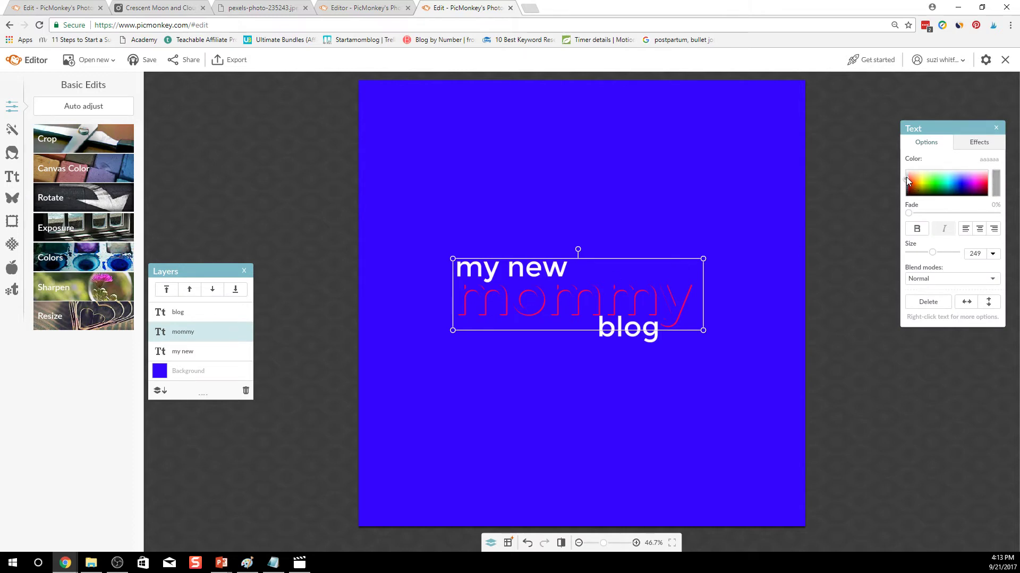
- Make 'mommy' white with a pink Drop Shadow effect
{"action": "left_click_drag", "start_coordinate": [905, 177], "coordinate": [894, 209]}
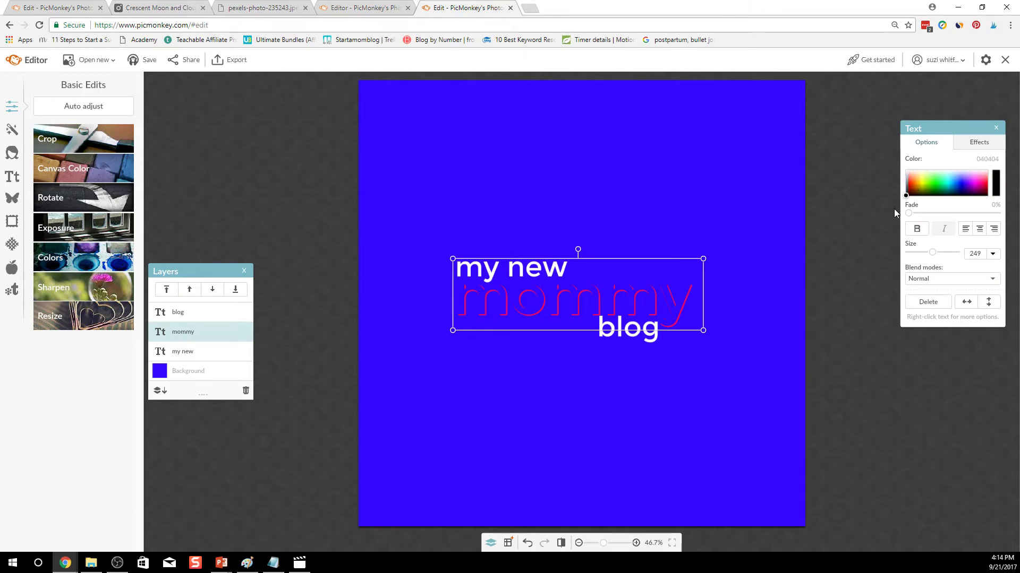
{"action": "double_click", "coordinate": [636, 302]}
{"action": "left_click", "coordinate": [717, 285]}
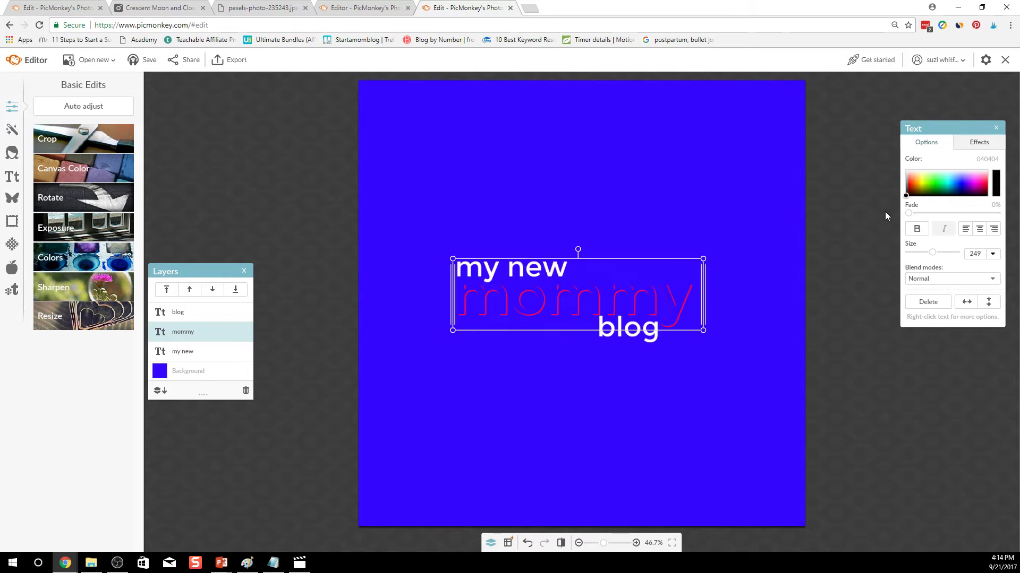
{"action": "left_click", "coordinate": [910, 170]}
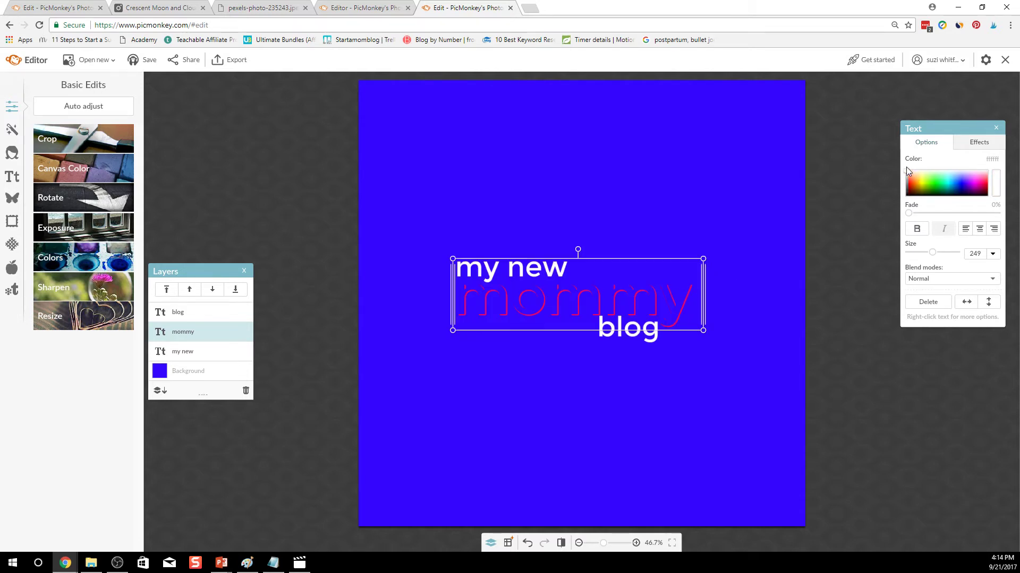
{"action": "left_click", "coordinate": [980, 143]}
{"action": "left_click", "coordinate": [950, 193]}
{"action": "left_click", "coordinate": [937, 218]}
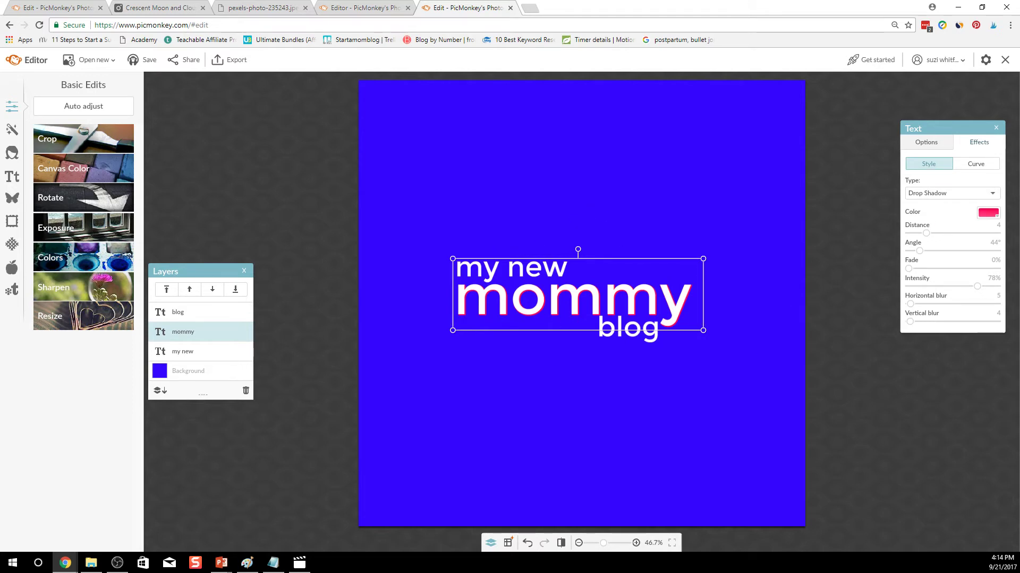
{"action": "left_click", "coordinate": [599, 380]}
- Nudge 'blog' slightly down and to the right
{"action": "left_click", "coordinate": [624, 333]}
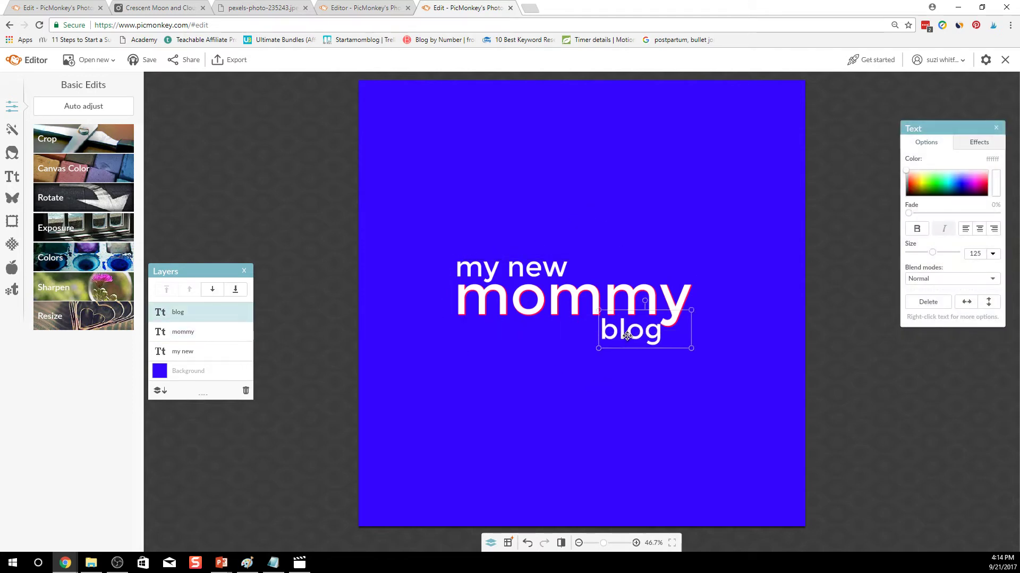
{"action": "left_click_drag", "start_coordinate": [611, 339], "coordinate": [613, 342]}
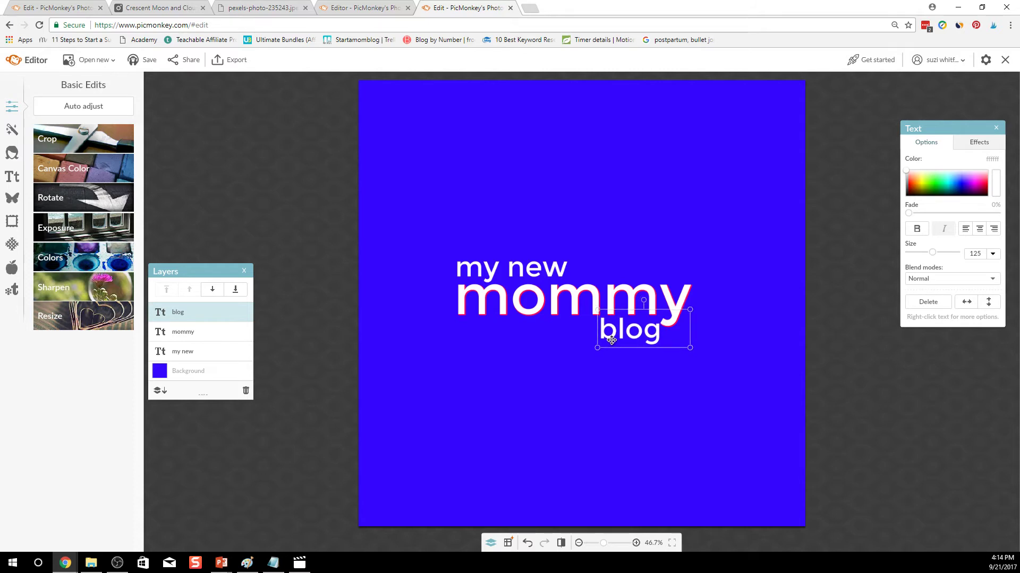
{"action": "left_click", "coordinate": [608, 376]}
- Add a geometric rectangle overlay sized to surround the three text lines
{"action": "left_click", "coordinate": [16, 198]}
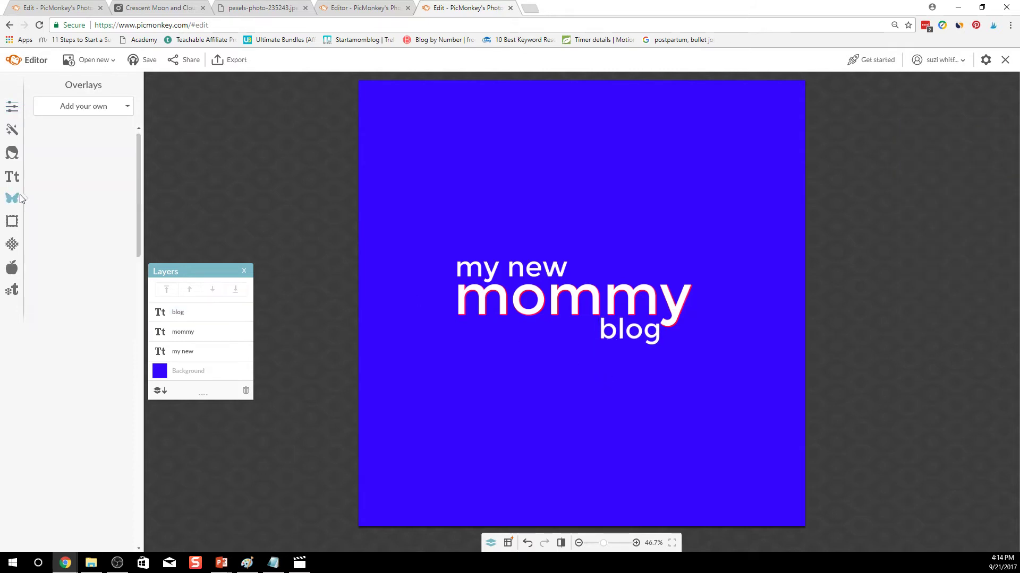
{"action": "left_click", "coordinate": [91, 154]}
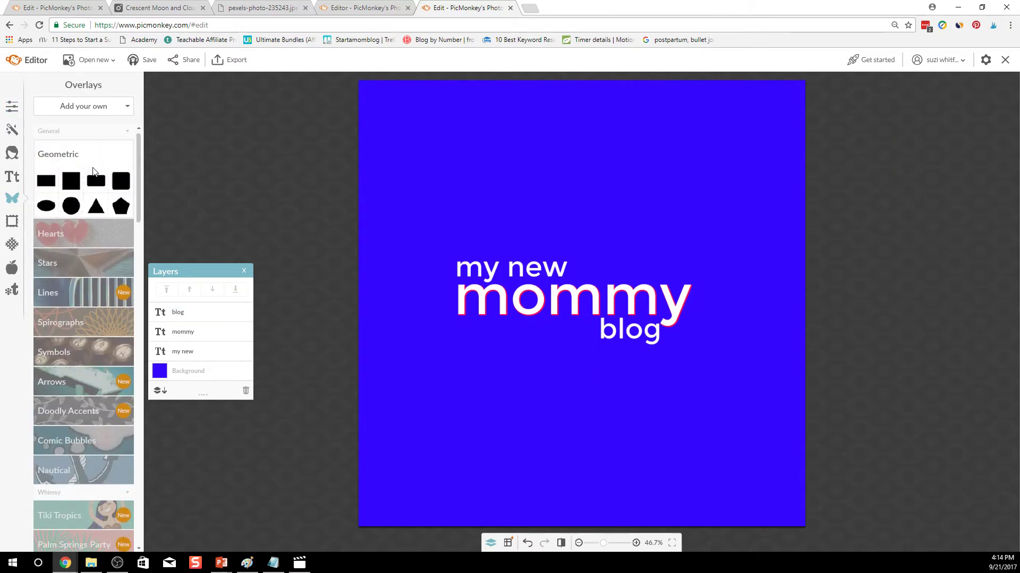
{"action": "left_click", "coordinate": [46, 181]}
{"action": "left_click_drag", "start_coordinate": [563, 283], "coordinate": [463, 270]}
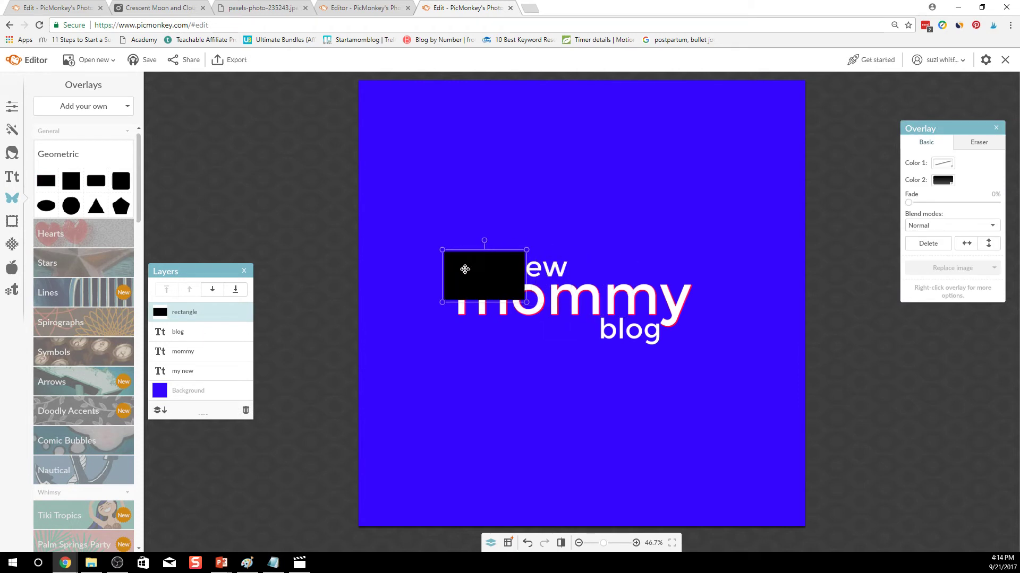
{"action": "left_click_drag", "start_coordinate": [526, 302], "coordinate": [698, 355]}
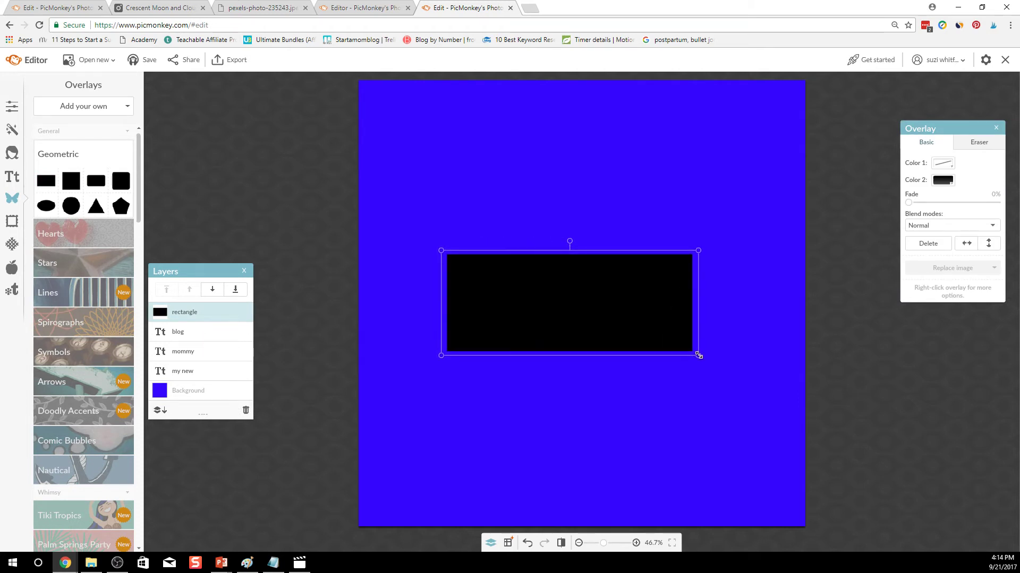
- Give the rectangle a transparent fill and white border, centred on the title
{"action": "left_click", "coordinate": [944, 181]}
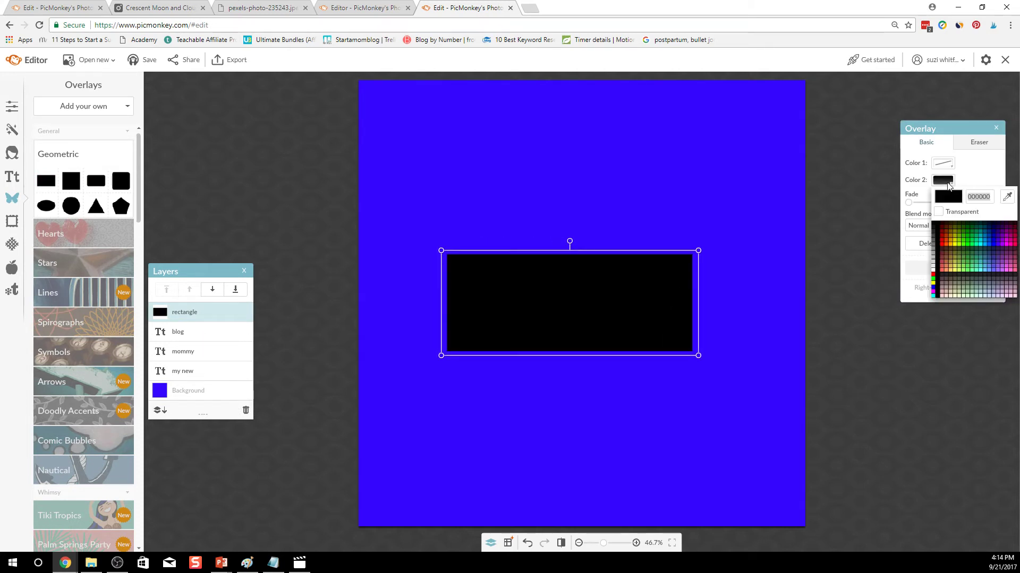
{"action": "left_click", "coordinate": [944, 213]}
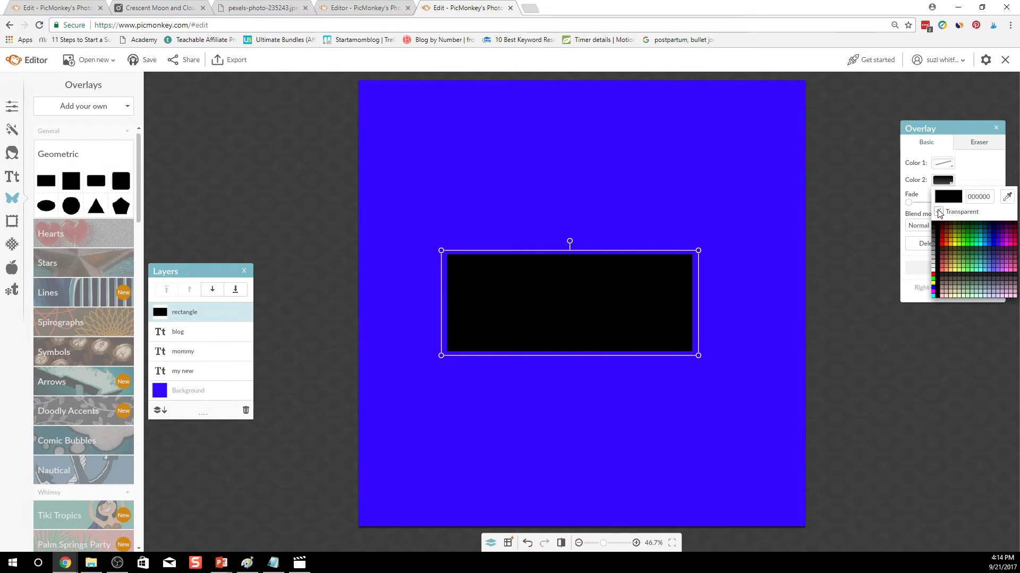
{"action": "left_click", "coordinate": [943, 164]}
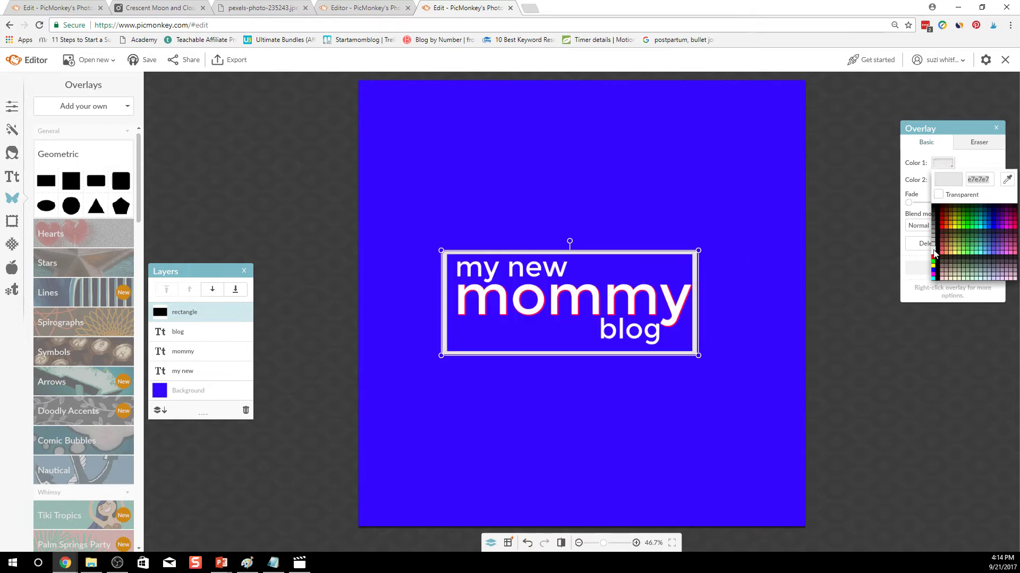
{"action": "left_click_drag", "start_coordinate": [606, 265], "coordinate": [609, 264]}
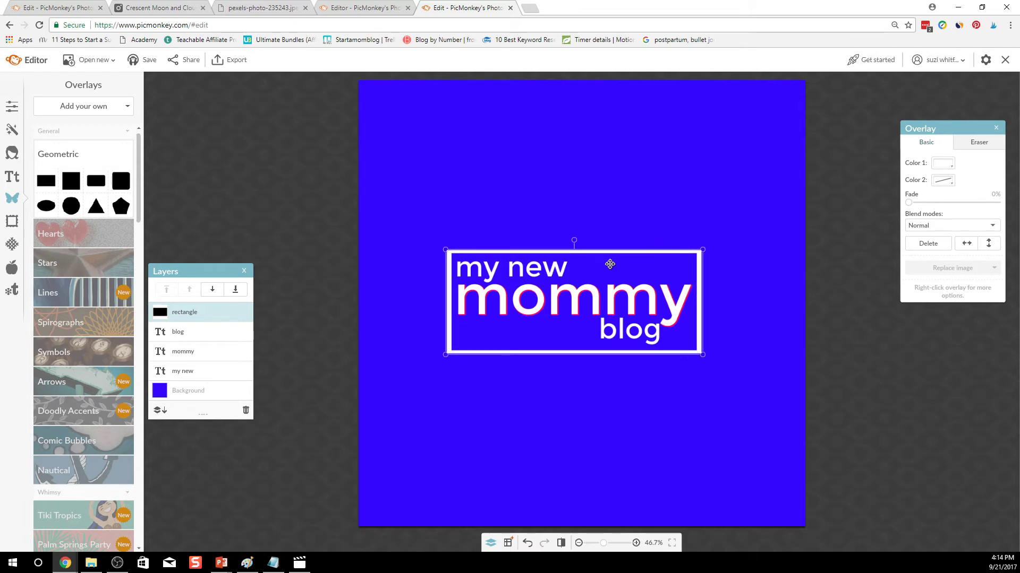
{"action": "left_click", "coordinate": [766, 266]}
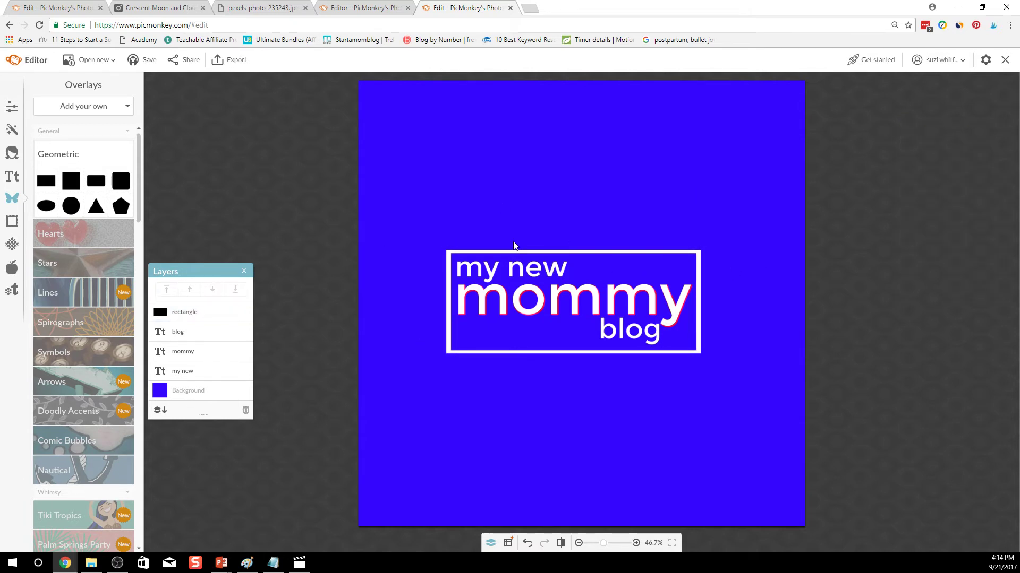
{"action": "left_click", "coordinate": [13, 110]}
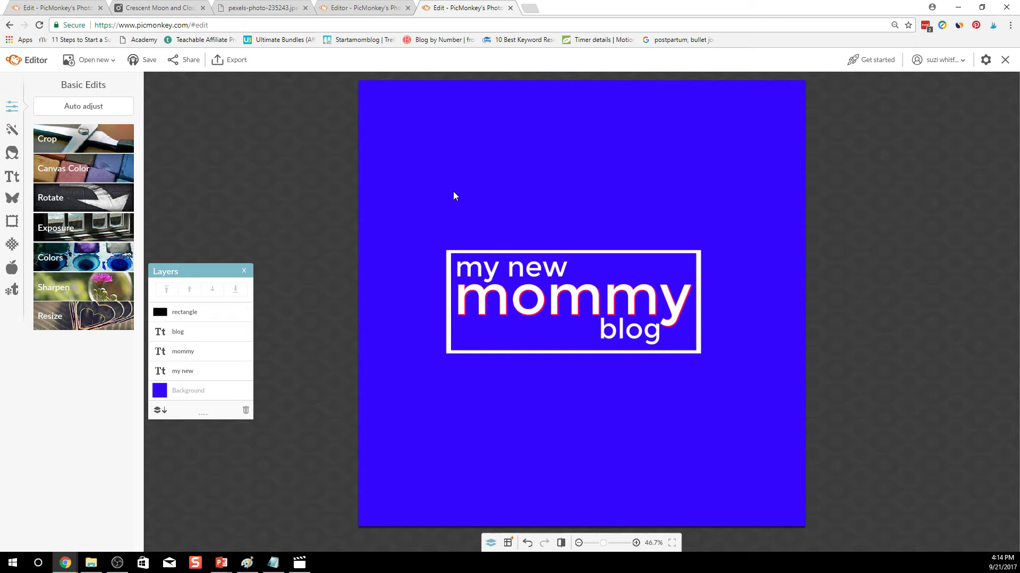
- Crop the canvas to 1173 × 502, just outside the white border
{"action": "left_click", "coordinate": [98, 138]}
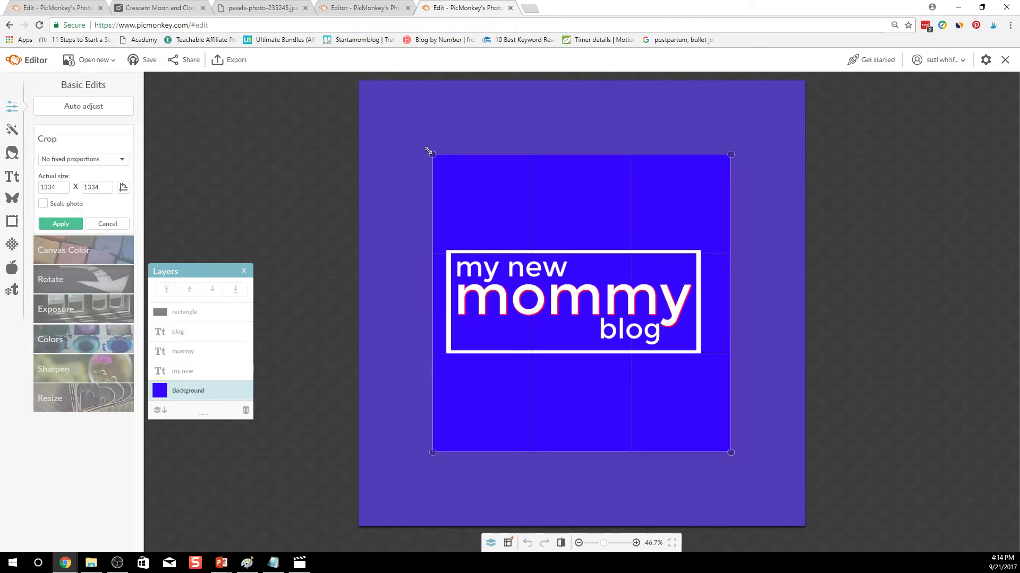
{"action": "left_click_drag", "start_coordinate": [428, 150], "coordinate": [440, 243]}
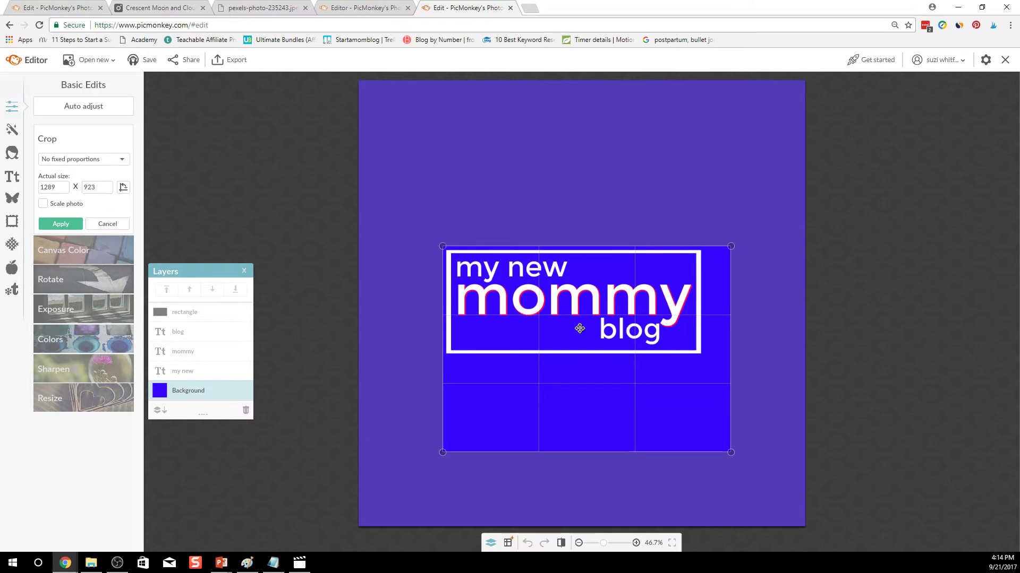
{"action": "left_click_drag", "start_coordinate": [731, 452], "coordinate": [704, 360]}
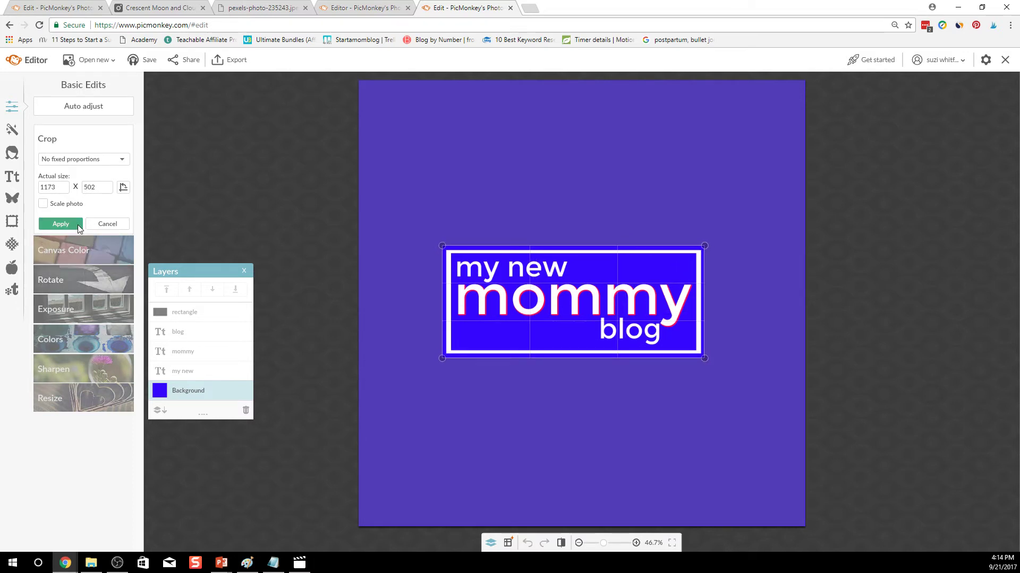
{"action": "left_click", "coordinate": [77, 225]}
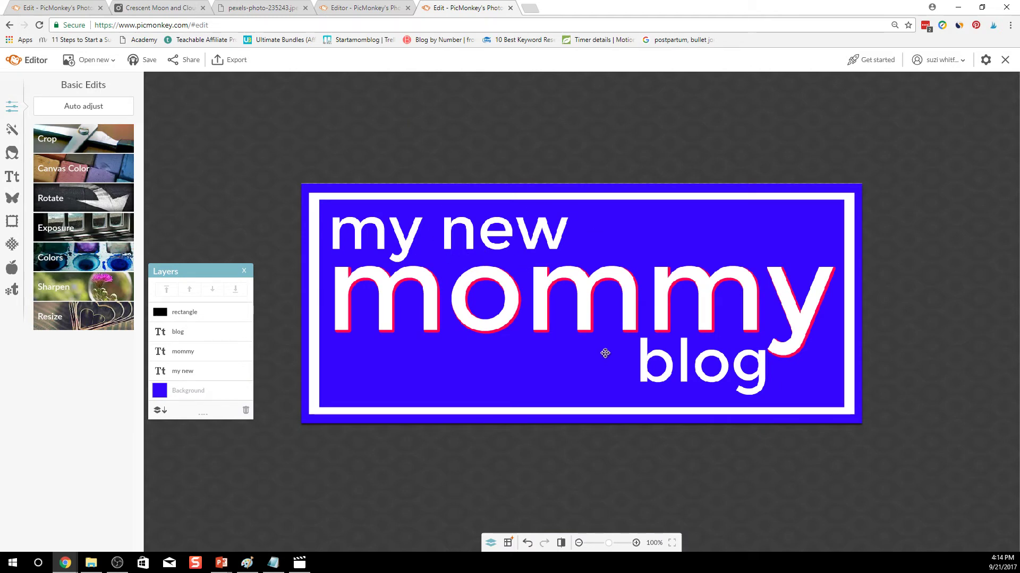
{"action": "left_click", "coordinate": [695, 366]}
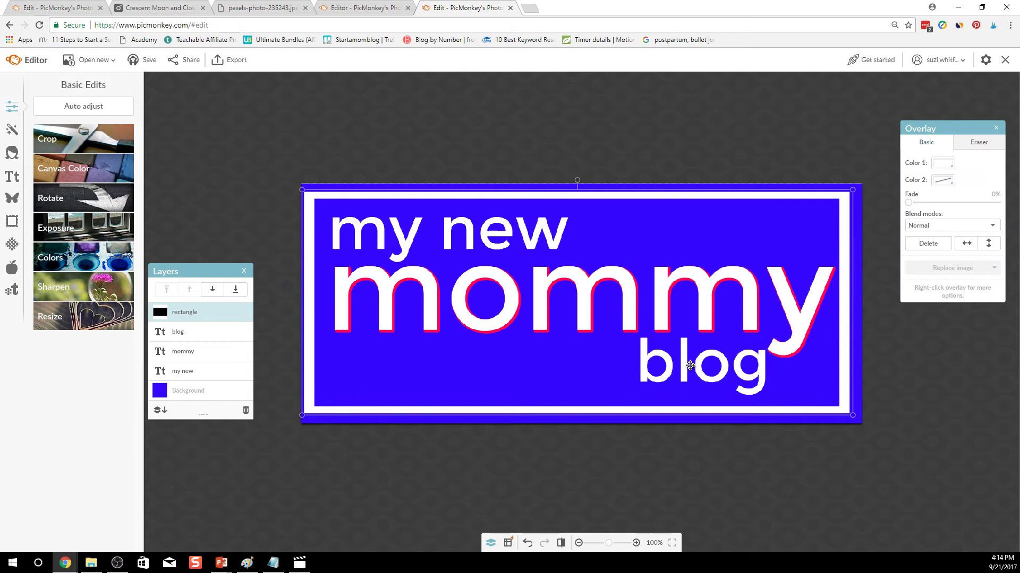
{"action": "left_click", "coordinate": [691, 407]}
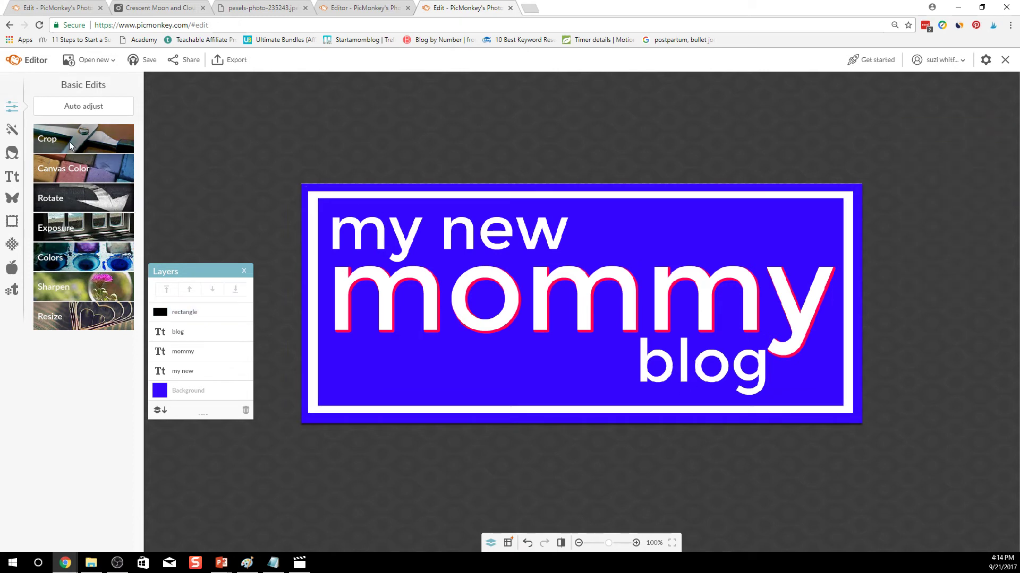
- Make the canvas background transparent
{"action": "left_click", "coordinate": [74, 173]}
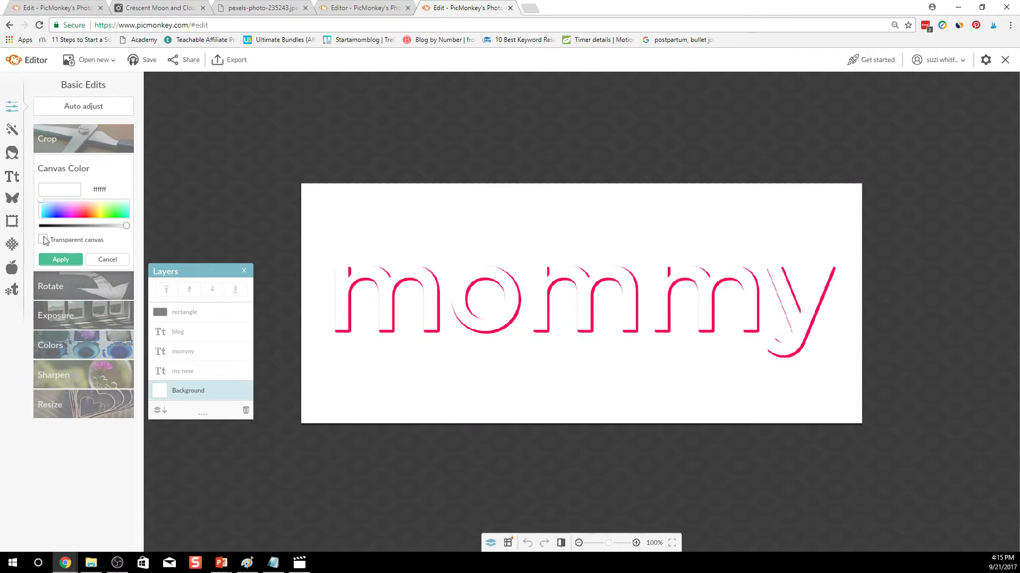
{"action": "left_click", "coordinate": [43, 239]}
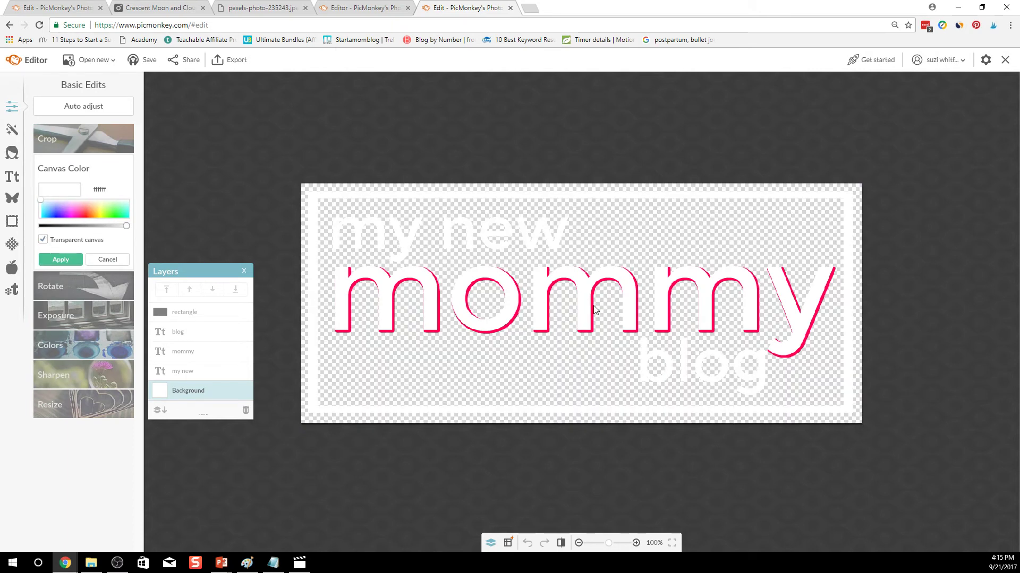
{"action": "left_click", "coordinate": [76, 258]}
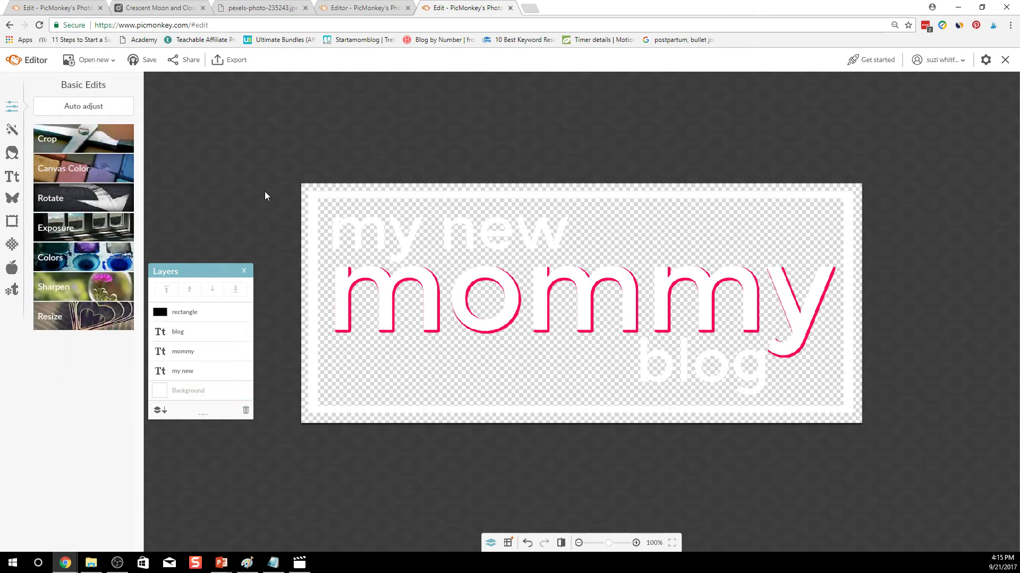
- Save the design to the Hub as 'my new mommy blog LOGO'
{"action": "left_click", "coordinate": [149, 62]}
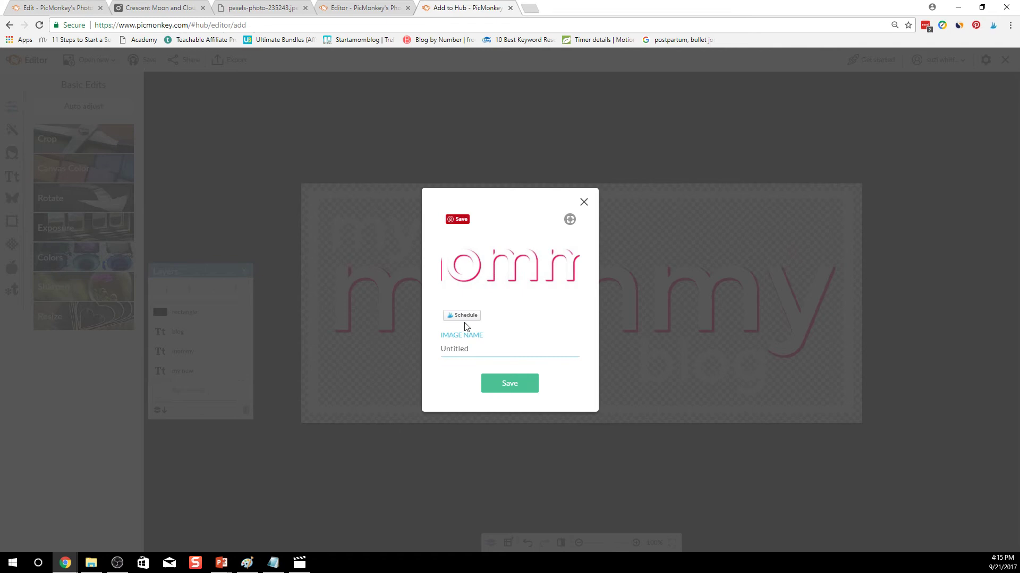
{"action": "type", "text": "my new mommy blog LOGO"}
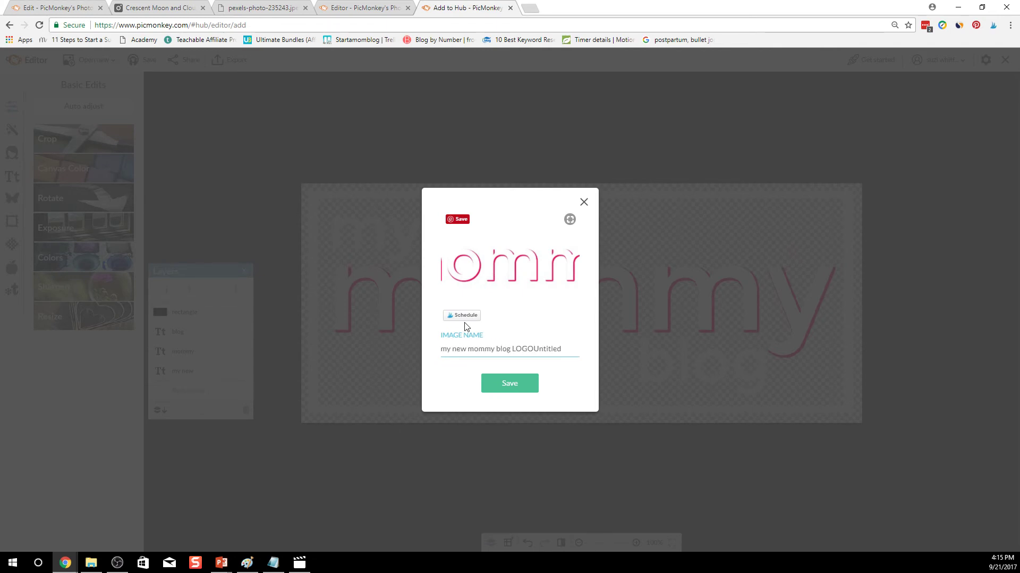
{"action": "left_click", "coordinate": [501, 385]}
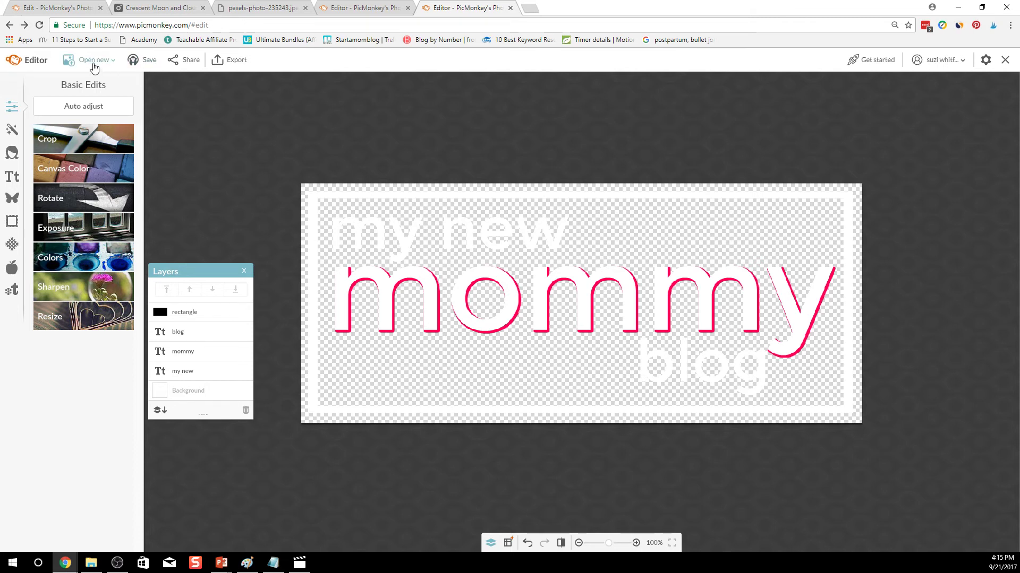
- Reopen the '9 Newborn Nursery Ideas' pin from My Hub and show the Overlays 'Add your own' options
{"action": "left_click", "coordinate": [1005, 60]}
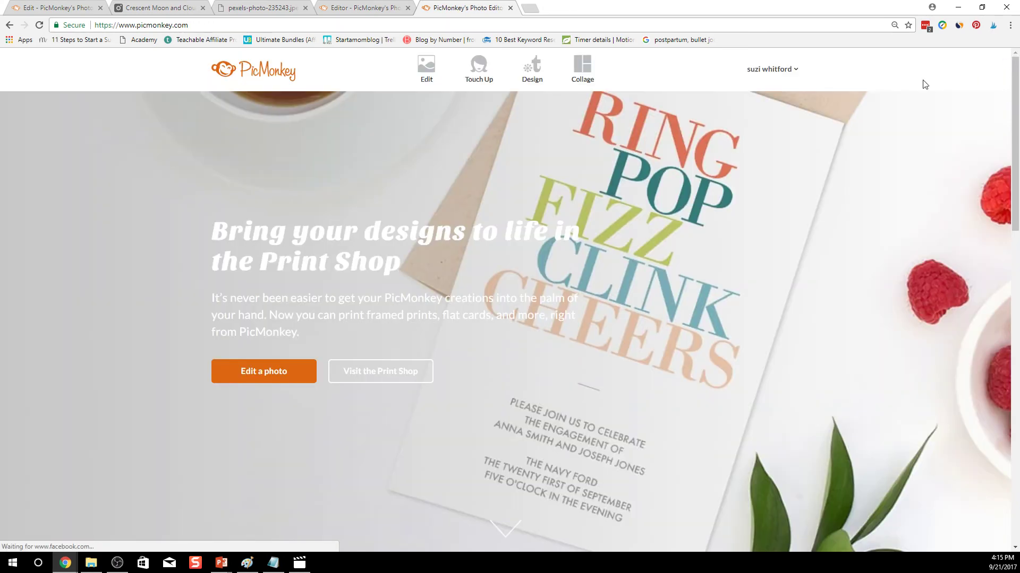
{"action": "mouse_move", "coordinate": [534, 75]}
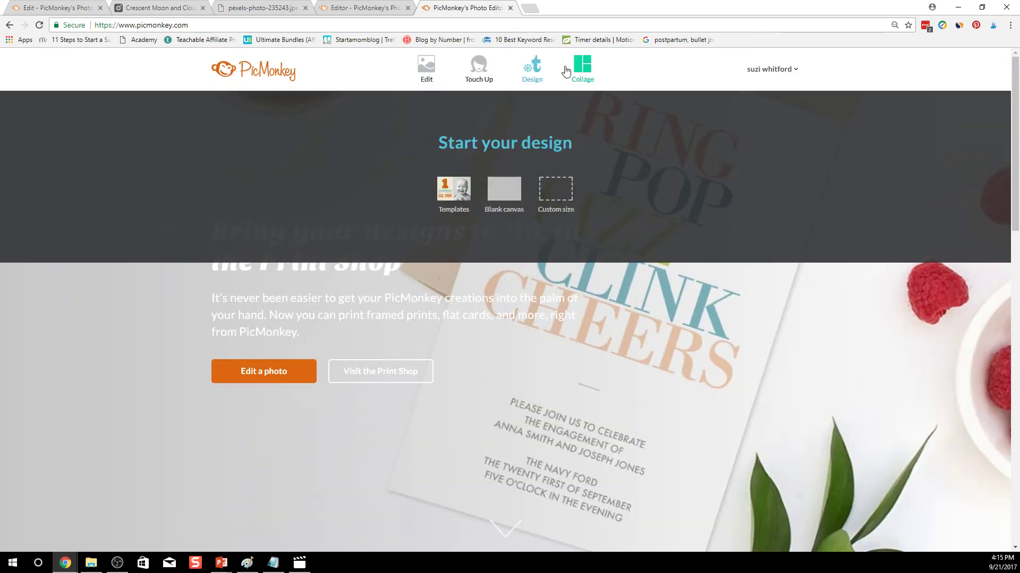
{"action": "mouse_move", "coordinate": [434, 70]}
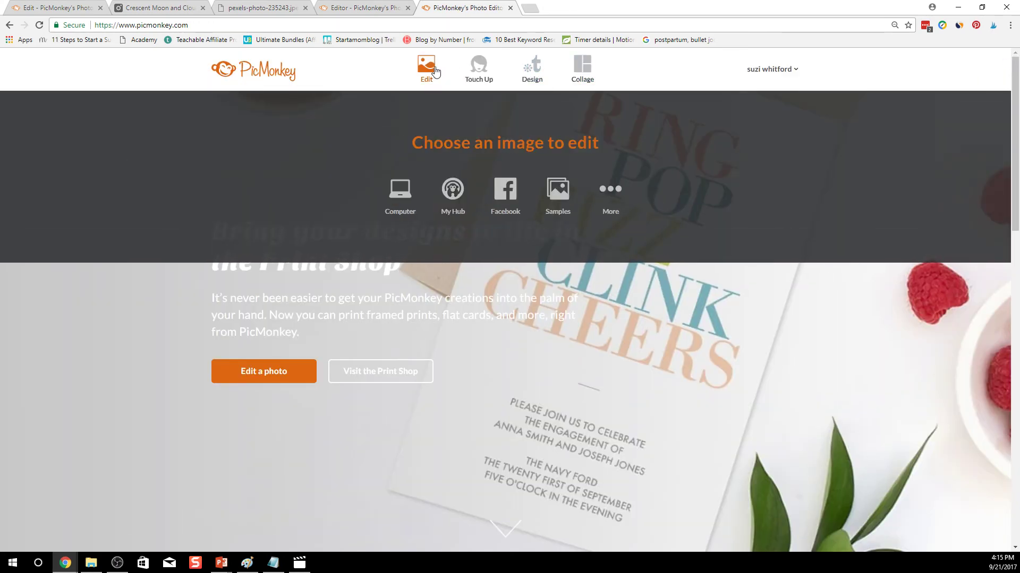
{"action": "left_click", "coordinate": [453, 191]}
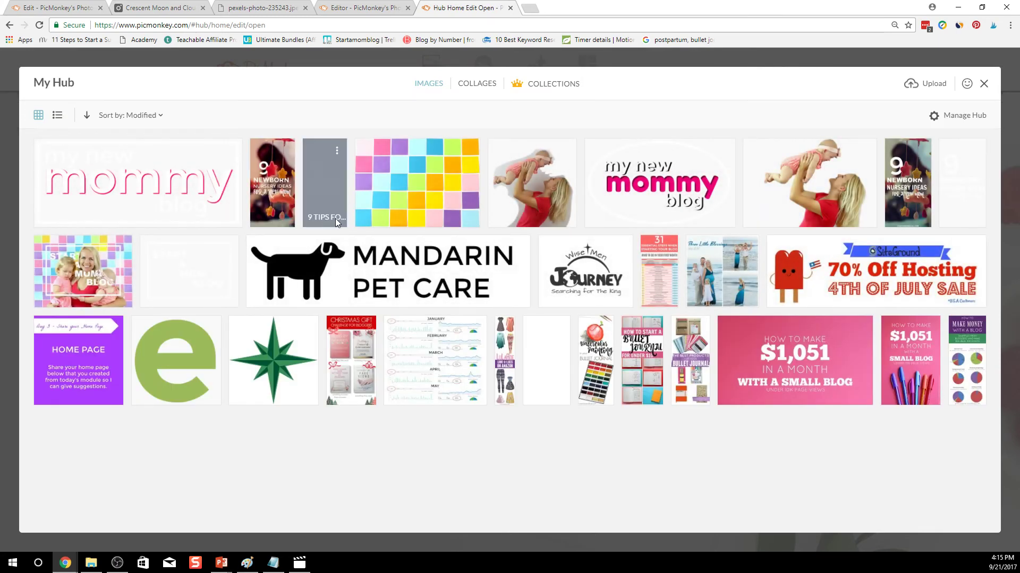
{"action": "left_click", "coordinate": [273, 199]}
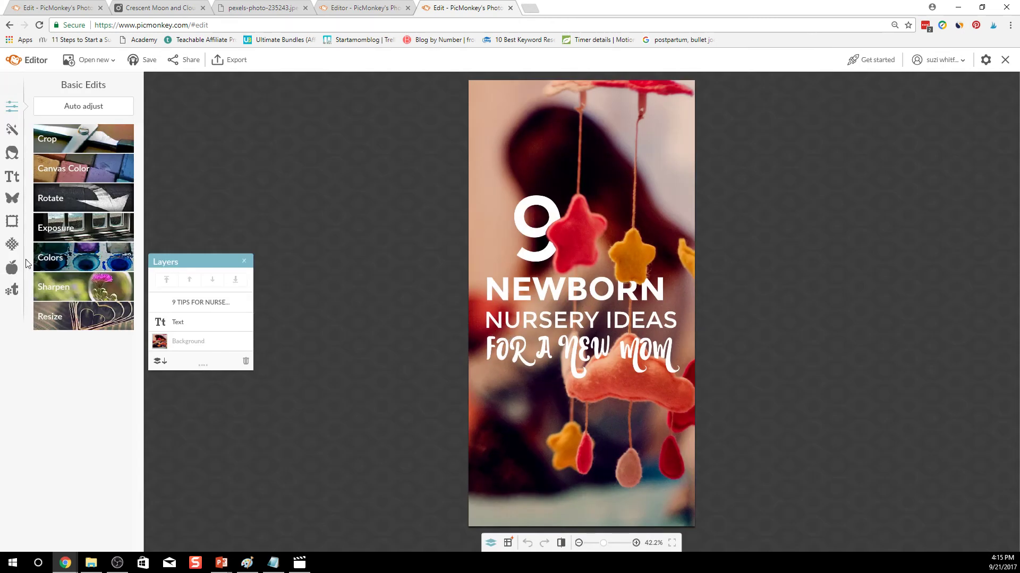
{"action": "left_click", "coordinate": [13, 202]}
{"action": "left_click", "coordinate": [103, 107]}
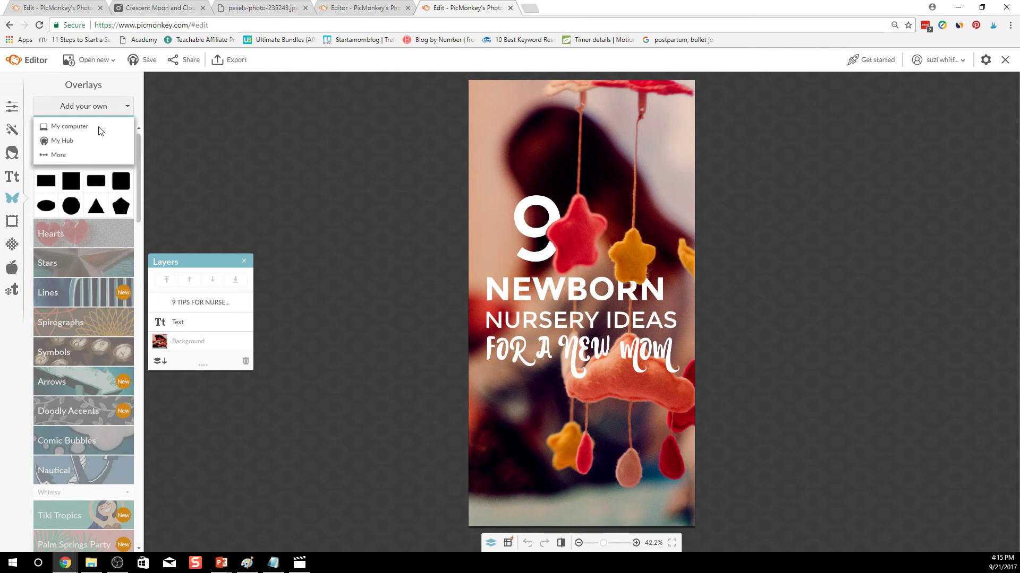
- Add the transparent 'my new mommy blog' logo from the Hub and shrink it below FOR A NEW MOM
{"action": "left_click", "coordinate": [71, 141]}
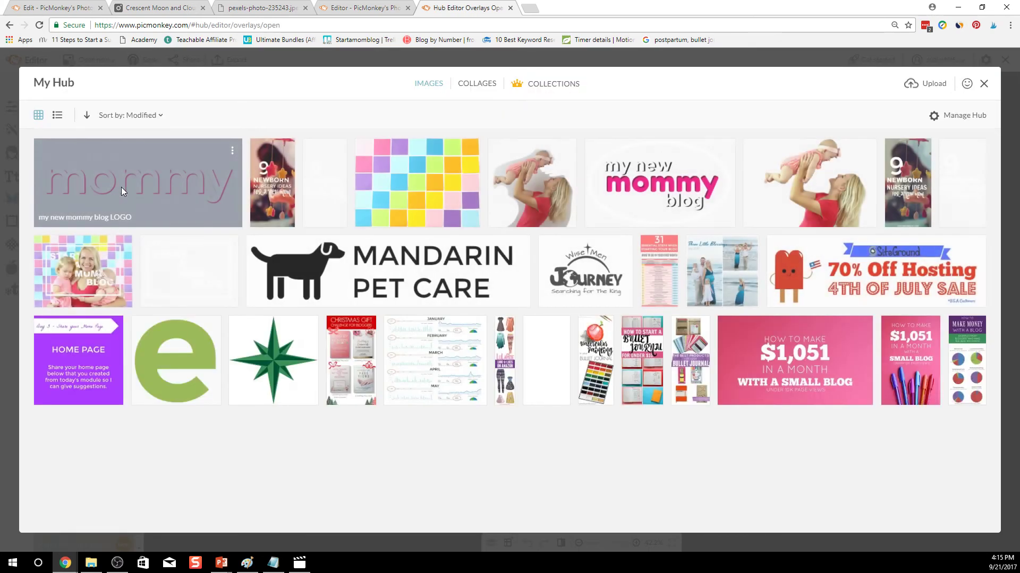
{"action": "left_click", "coordinate": [131, 182]}
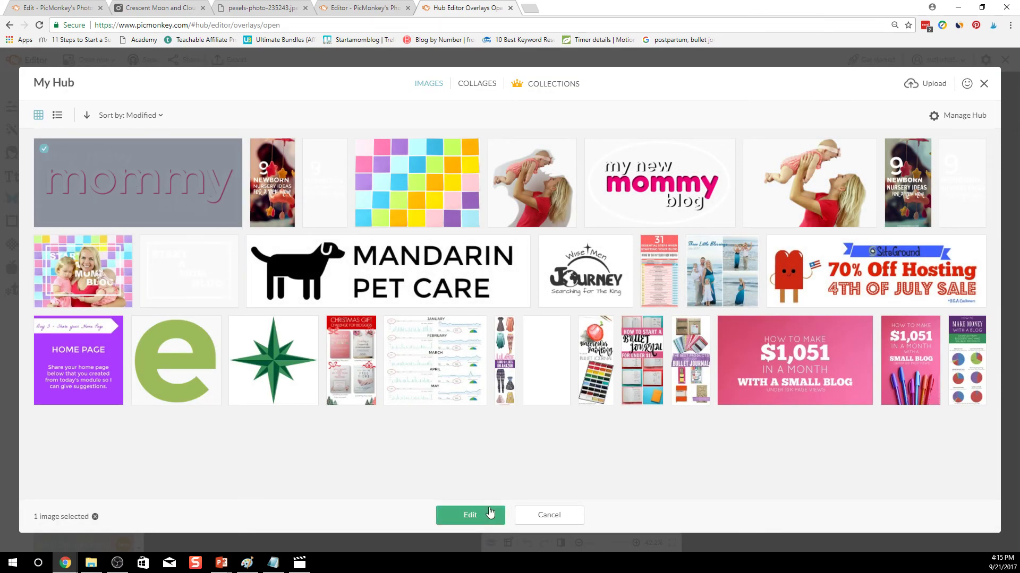
{"action": "left_click", "coordinate": [470, 516]}
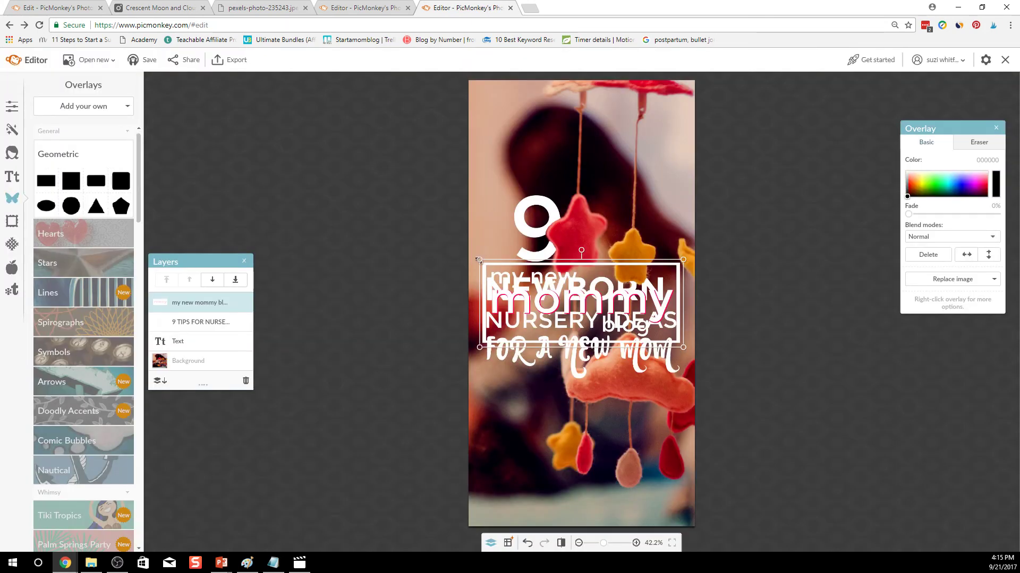
{"action": "left_click_drag", "start_coordinate": [478, 260], "coordinate": [628, 508]}
{"action": "left_click", "coordinate": [733, 487]}
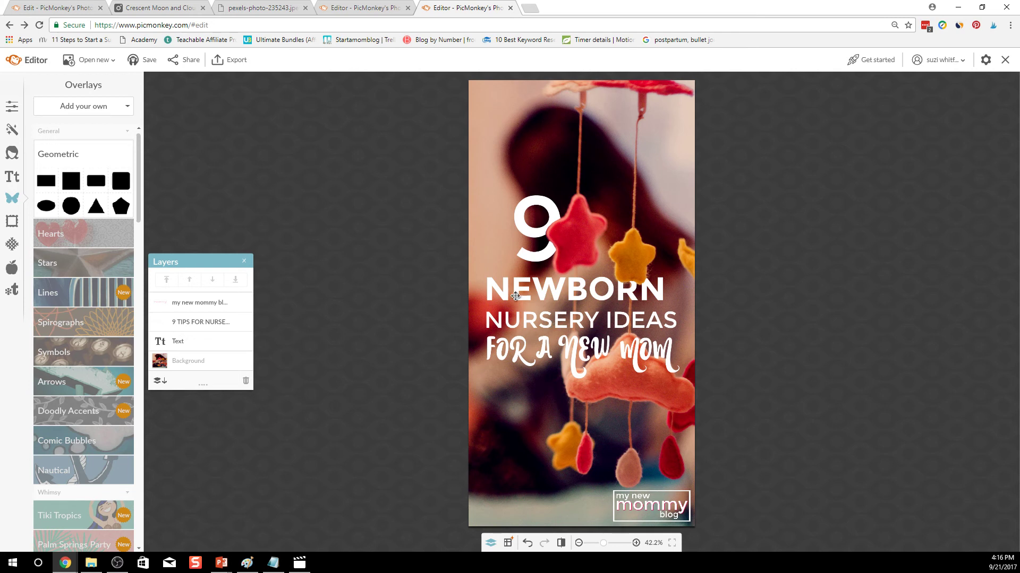
- Nudge the logo left and right until it sits centred along the pin's bottom
{"action": "left_click_drag", "start_coordinate": [639, 500], "coordinate": [575, 504]}
{"action": "left_click", "coordinate": [209, 412]}
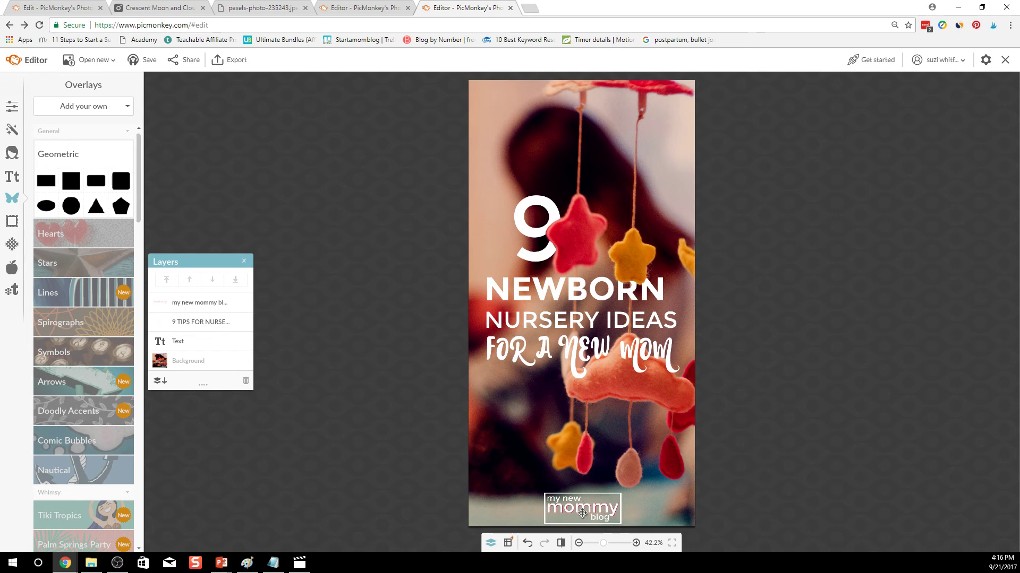
{"action": "left_click_drag", "start_coordinate": [595, 510], "coordinate": [522, 508]}
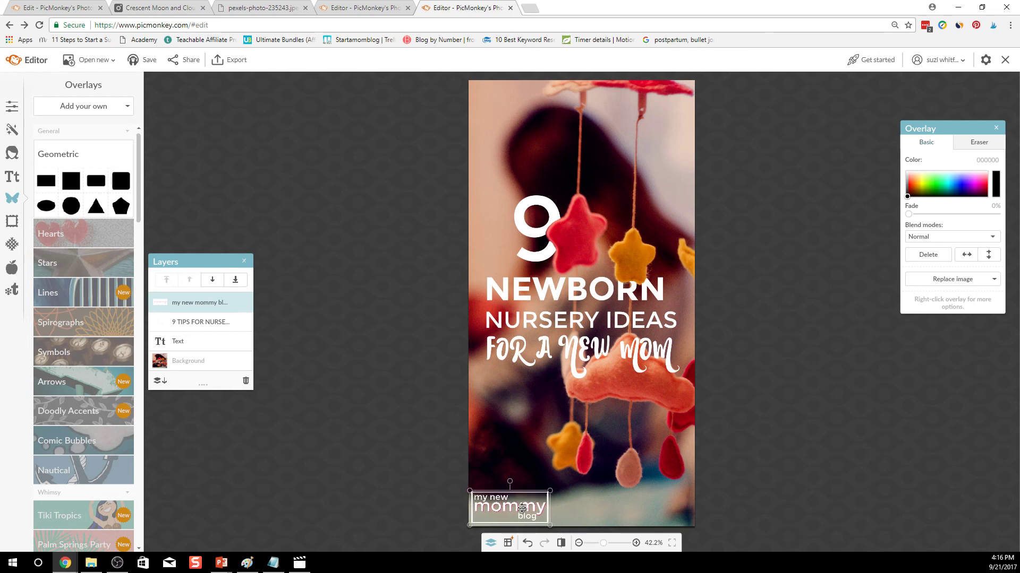
{"action": "left_click", "coordinate": [422, 484]}
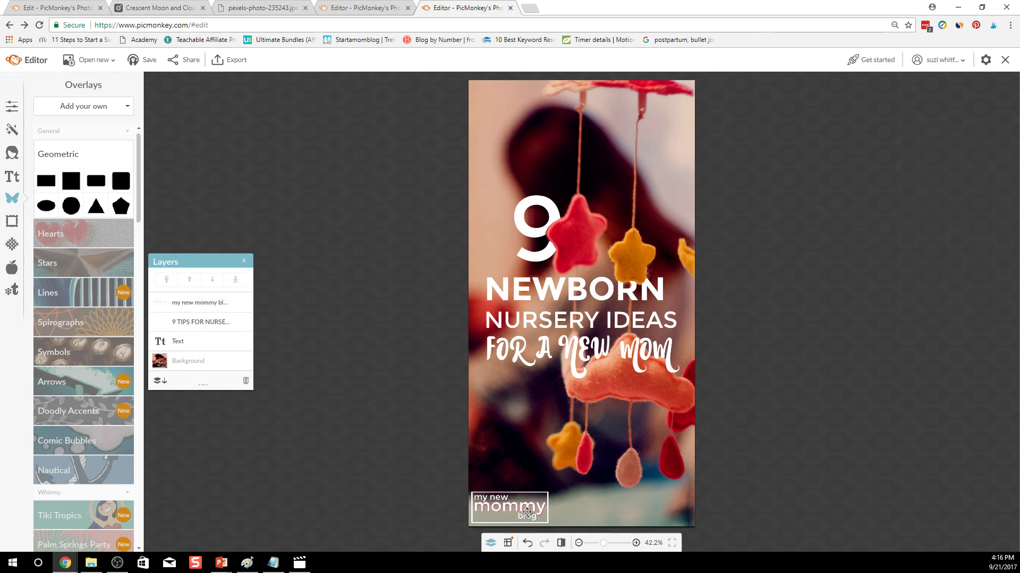
{"action": "left_click_drag", "start_coordinate": [527, 511], "coordinate": [597, 511]}
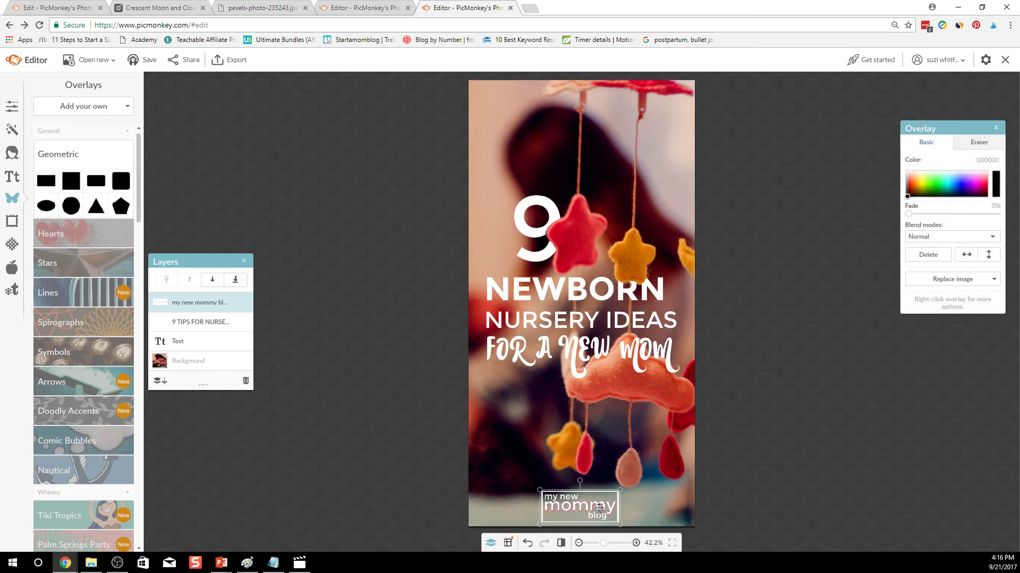
{"action": "left_click", "coordinate": [377, 421]}
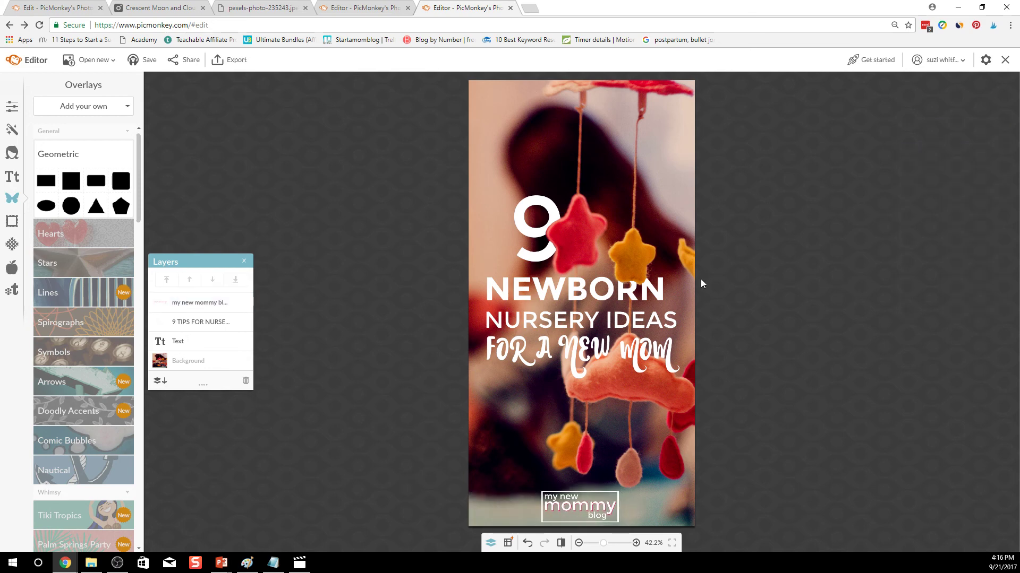
- Open the Export settings for the finished nursery pin
{"action": "left_click", "coordinate": [242, 63]}
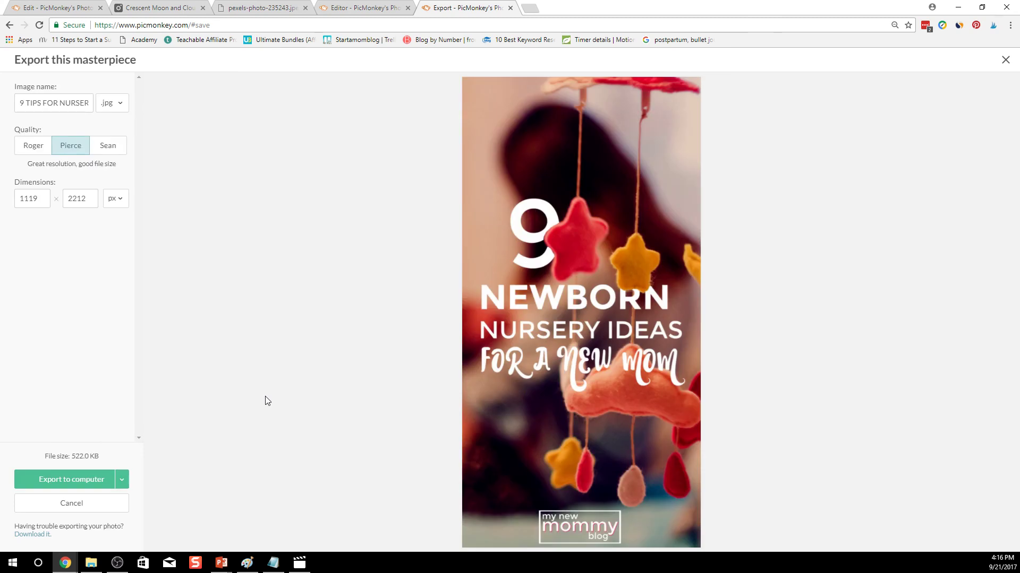